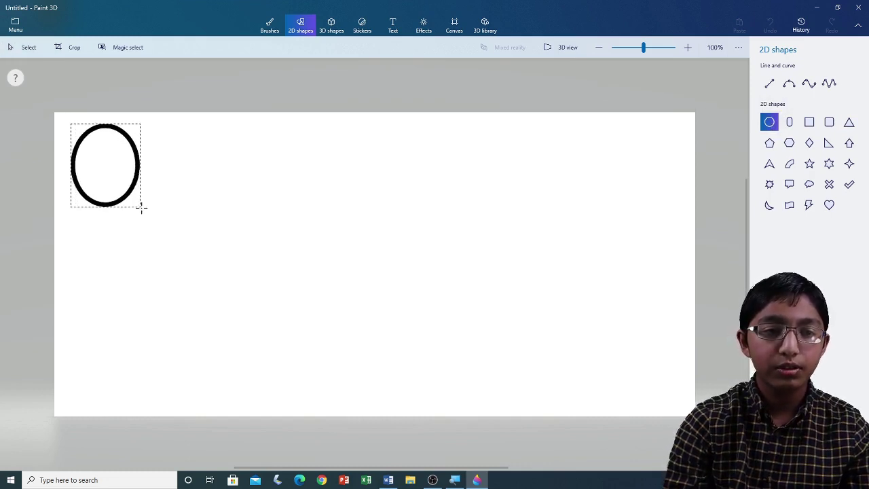
Draw a circle near the canvas's upper-left corner and stretch it into a wide, flat ellipse.
mouse_move(180, 239)
left_mouse_down()
mouse_move(192, 240)
mouse_move(192, 218)
mouse_move(159, 220)
mouse_move(153, 252)
mouse_move(230, 266)
mouse_move(212, 237)
mouse_move(175, 243)
mouse_move(174, 252)
mouse_move(196, 270)
mouse_move(230, 272)
mouse_move(199, 262)
mouse_move(199, 233)
mouse_move(181, 231)
left_mouse_up()
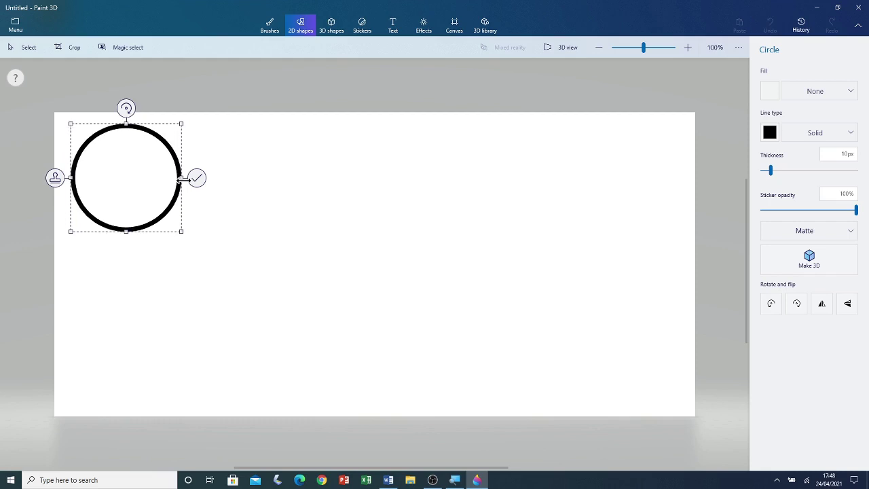
left_click_drag(183, 179, 270, 184)
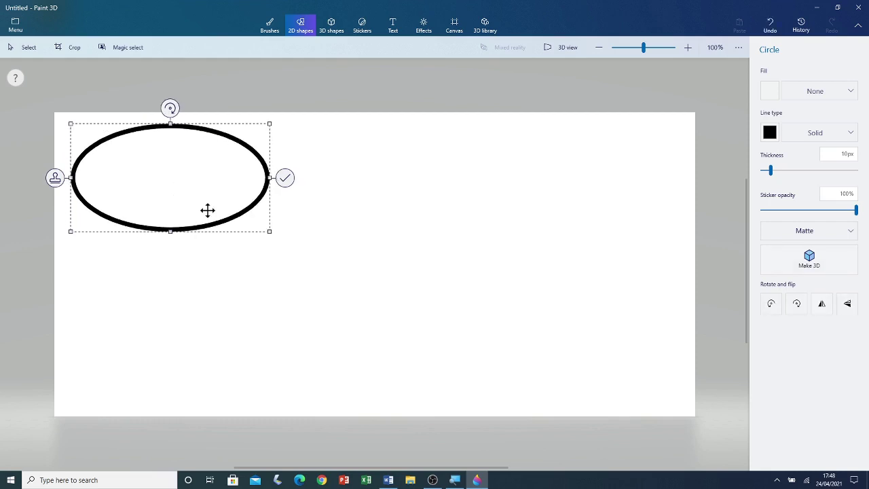
left_click_drag(171, 229, 180, 203)
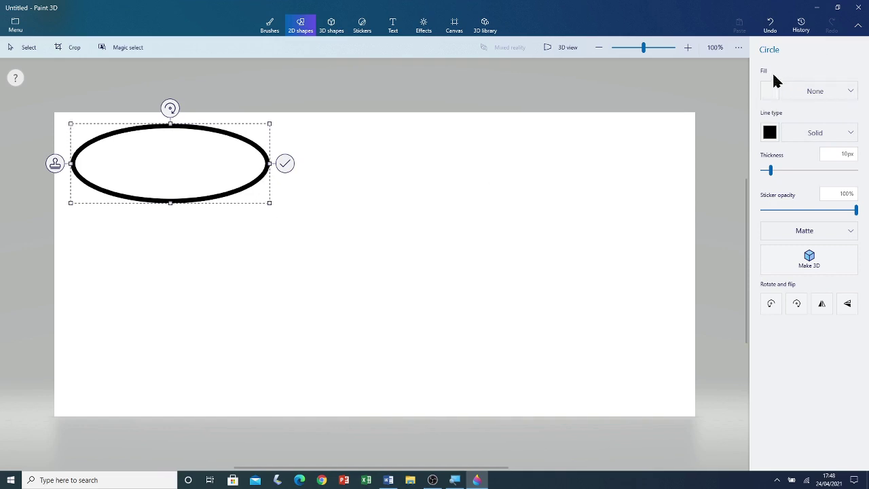
Give the ellipse a solid golden-yellow fill and change its outline colour to light blue.
left_click(817, 93)
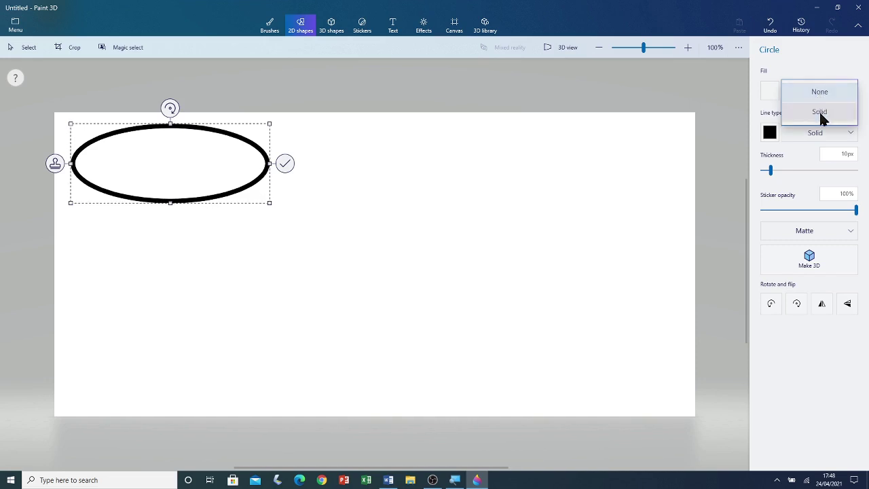
left_click(820, 113)
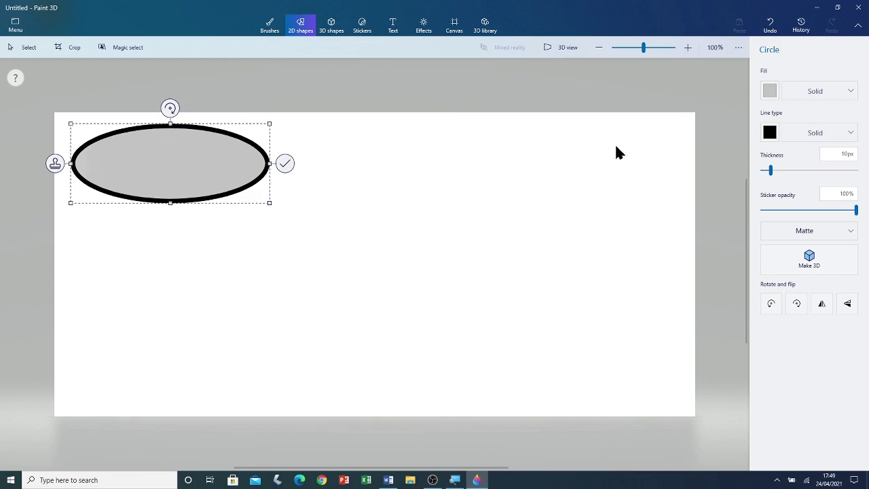
left_click(769, 91)
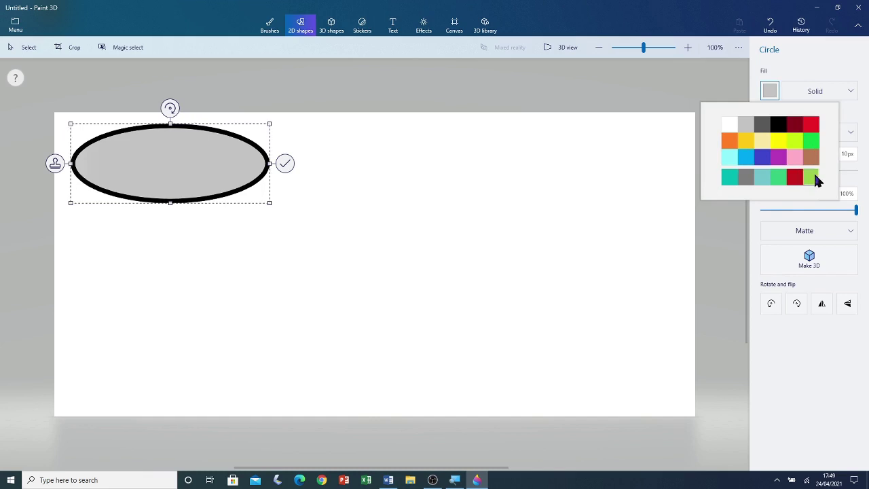
left_click(746, 146)
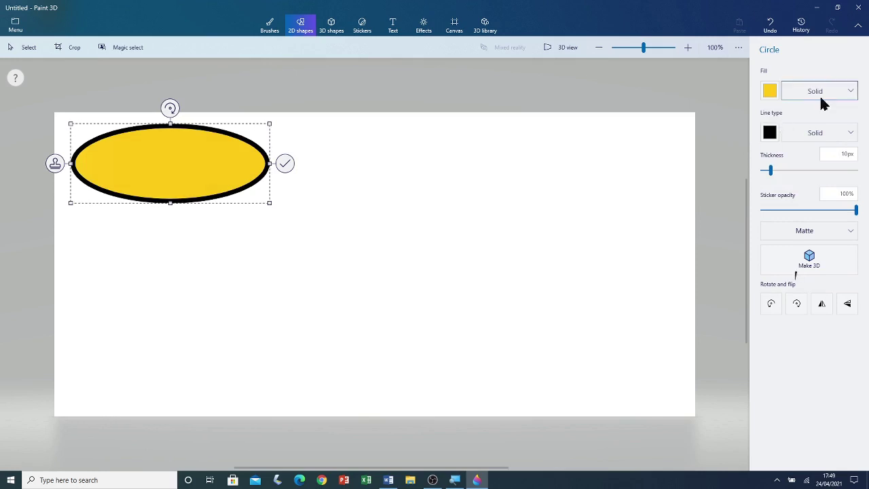
left_click(770, 133)
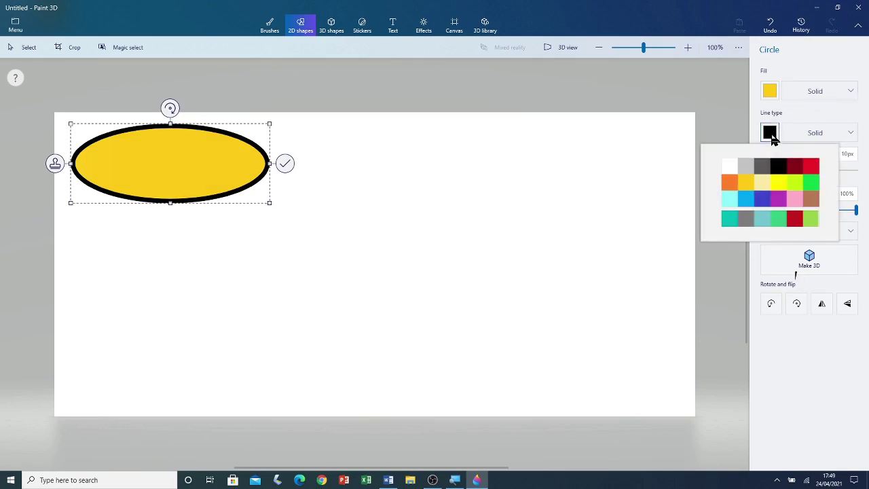
left_click(746, 198)
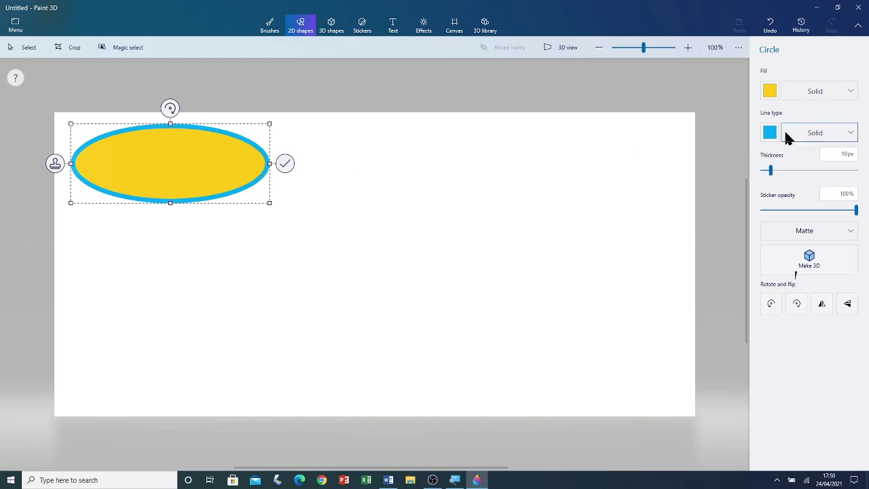
Try the ellipse with line type None and switch its line type back to Solid.
left_click(816, 139)
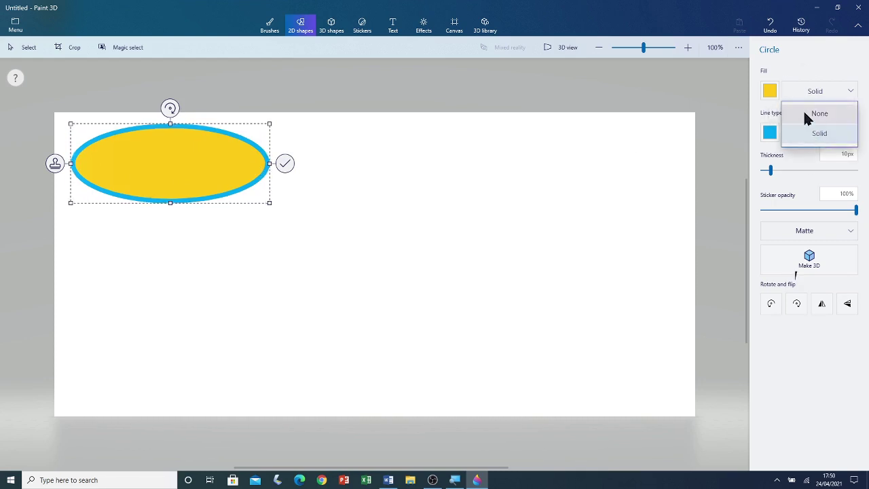
left_click(804, 113)
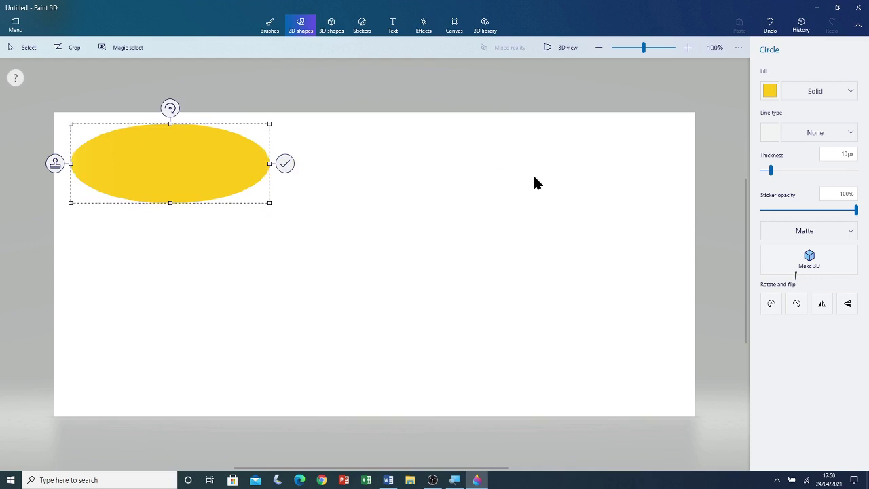
left_click(804, 134)
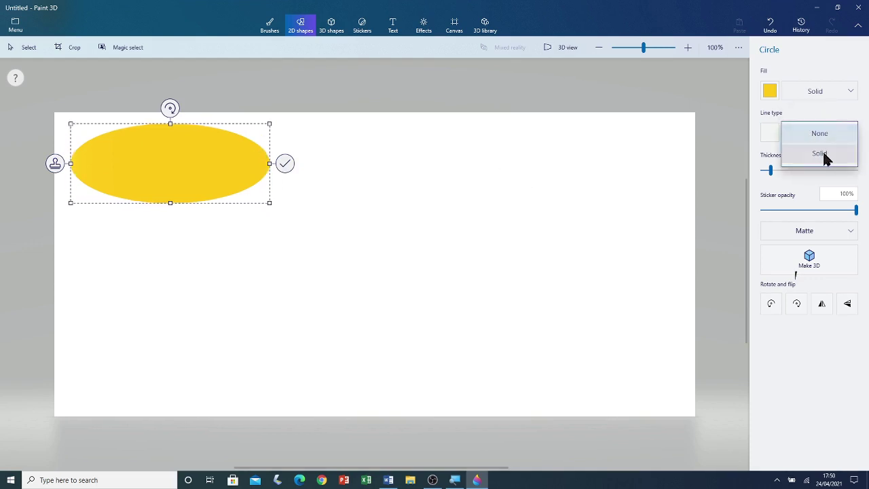
left_click(821, 153)
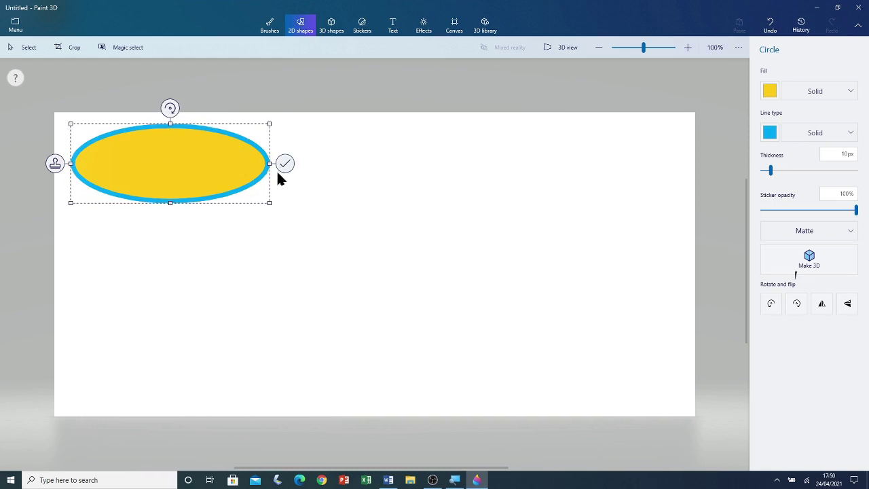
Rotate the ellipse so it slopes down to the right and place it in the canvas's upper-right corner.
left_click_drag(167, 158, 247, 185)
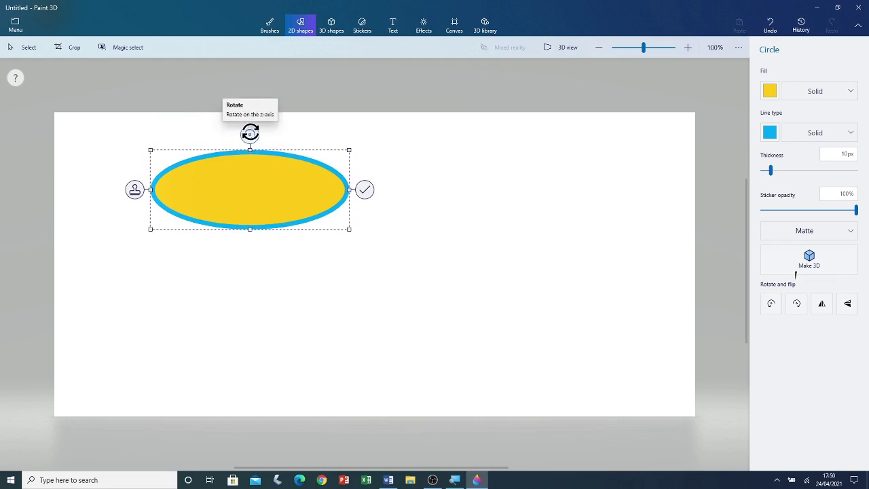
left_click_drag(250, 134, 176, 325)
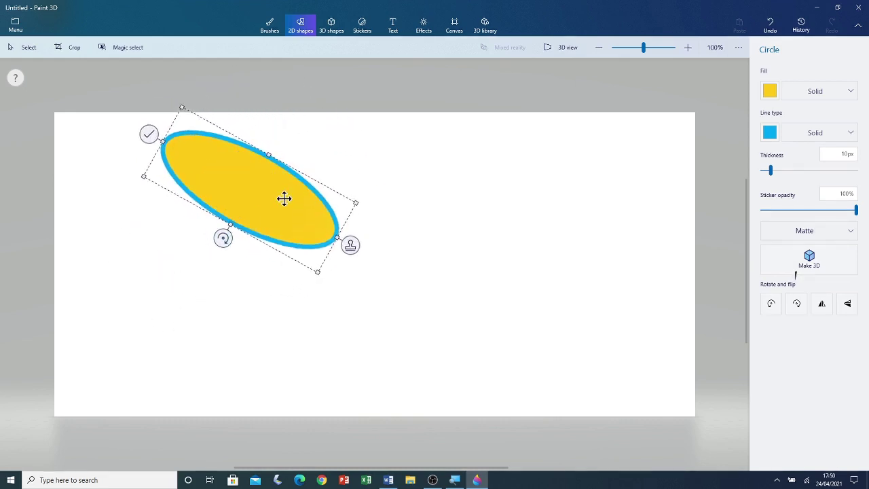
left_click_drag(284, 190, 628, 190)
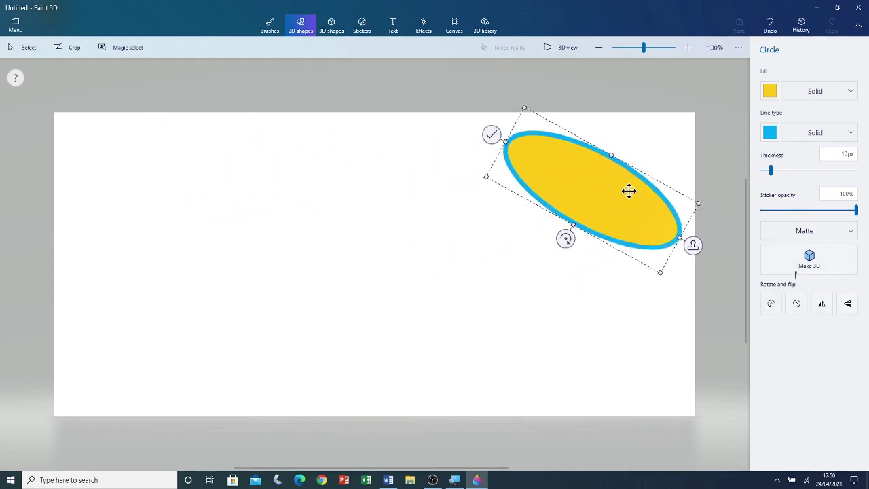
left_click(491, 136)
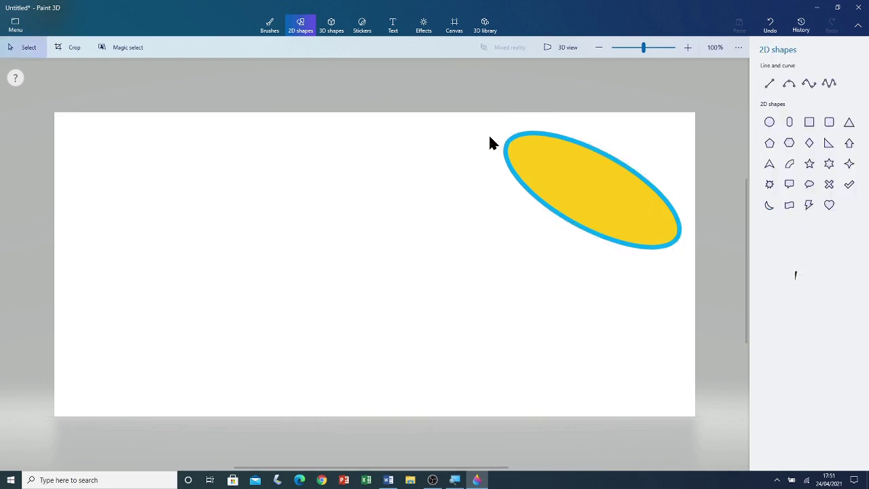
Draw a square in the canvas's upper-left area tilted like a diamond, and stamp it so a second copy sits below the ellipse.
left_click(808, 125)
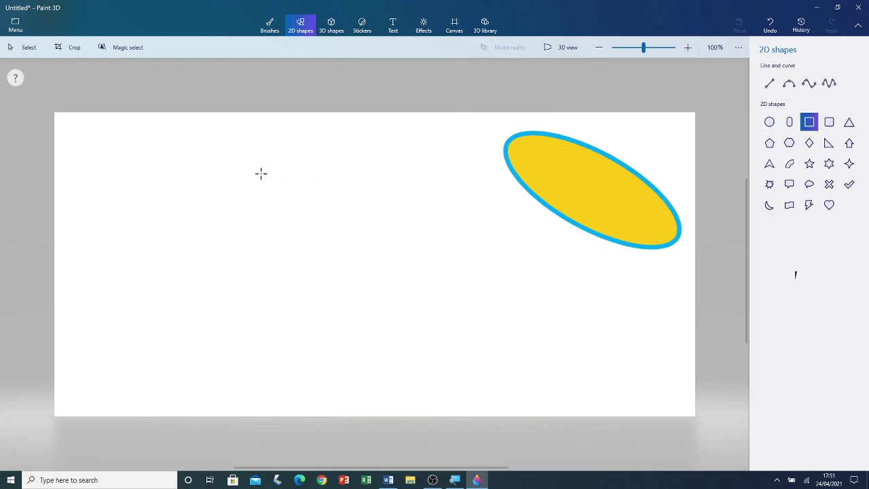
left_click_drag(103, 158, 204, 257)
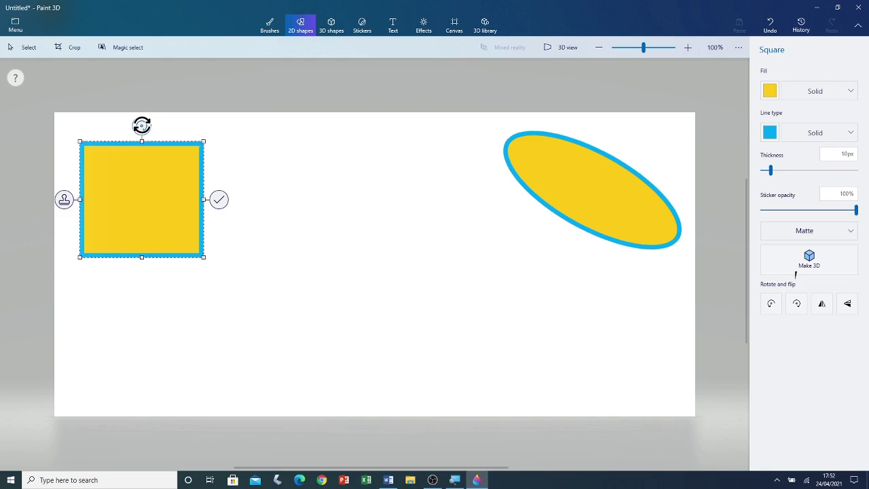
left_click_drag(141, 125, 55, 131)
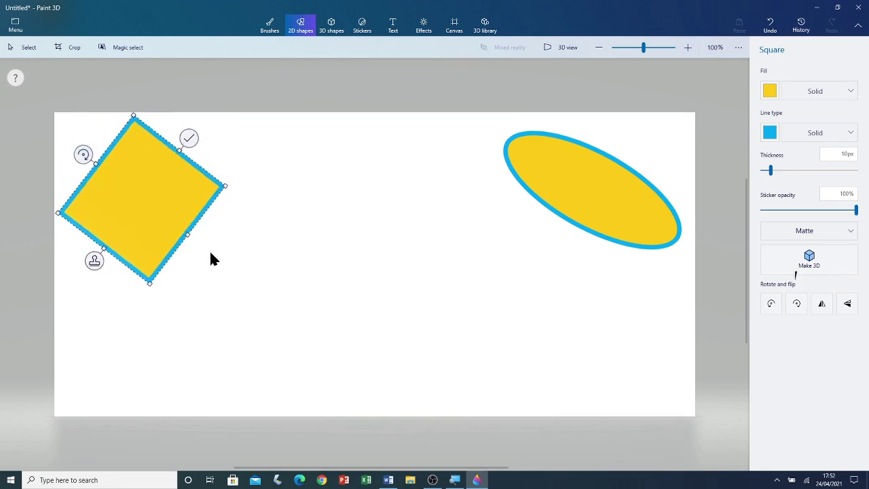
left_click(95, 264)
left_click_drag(143, 219, 590, 338)
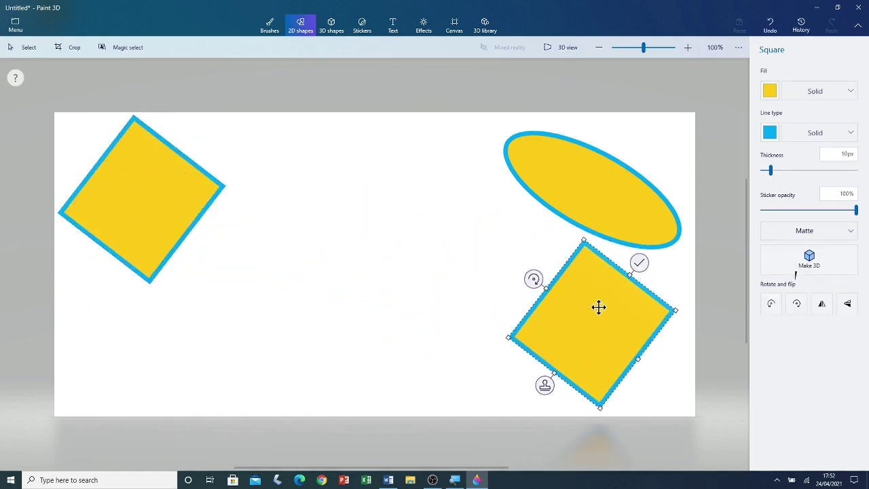
Change the square below the ellipse to an orange fill with a black outline.
left_click(770, 95)
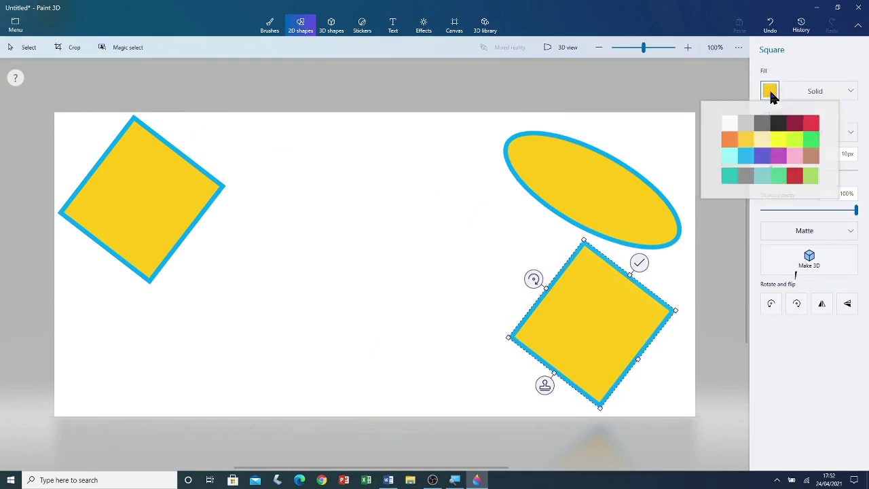
left_click(729, 142)
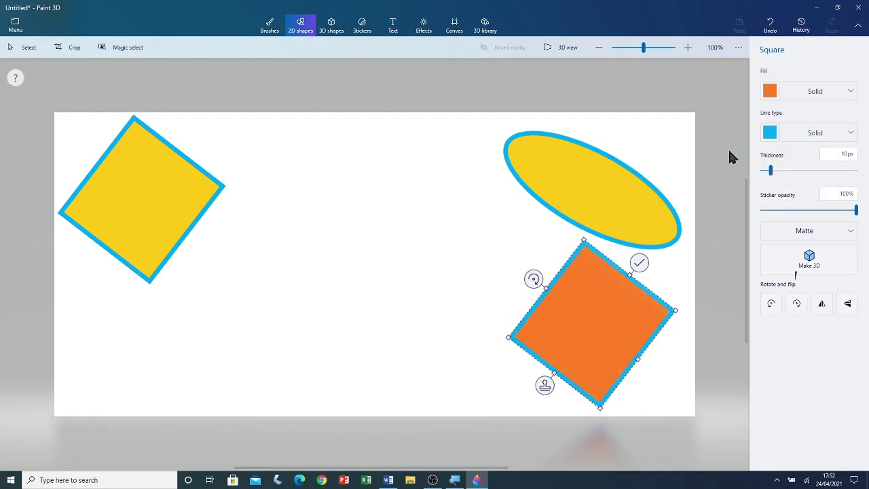
left_click(768, 129)
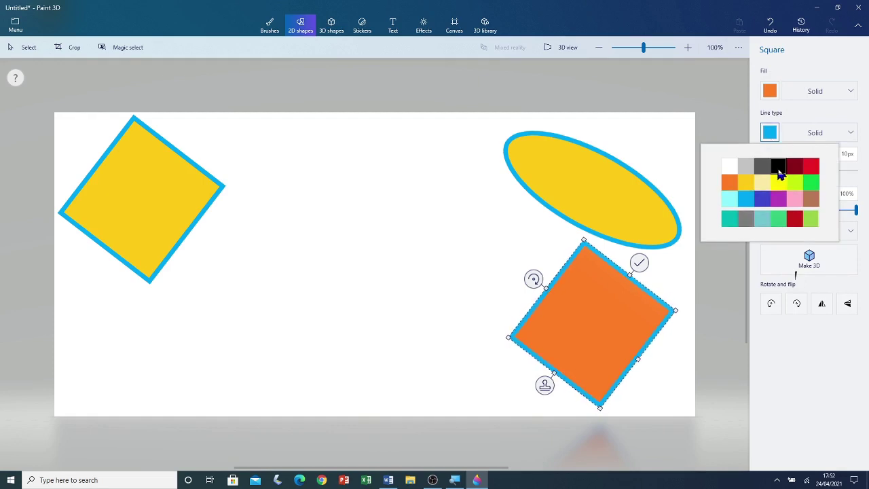
left_click(778, 167)
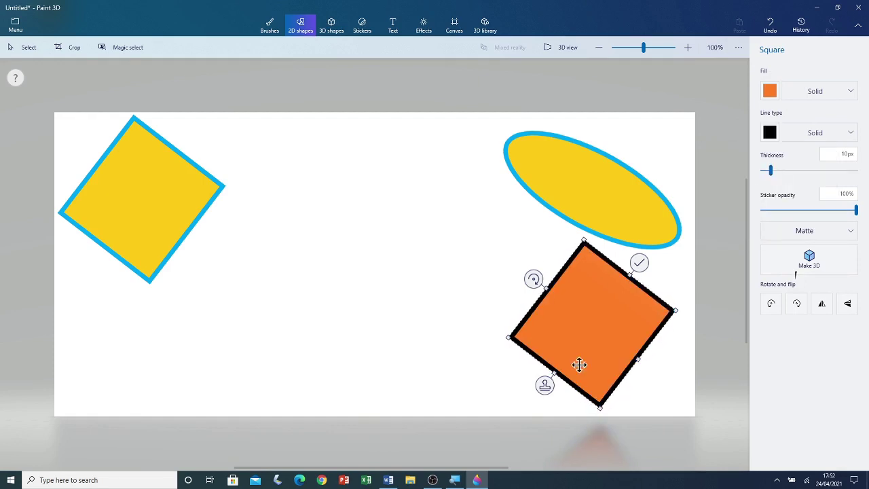
Rotate the orange square, stamp it in place, and put a nearly upright copy to the right of the yellow square.
left_click_drag(536, 280, 644, 247)
left_click(527, 281)
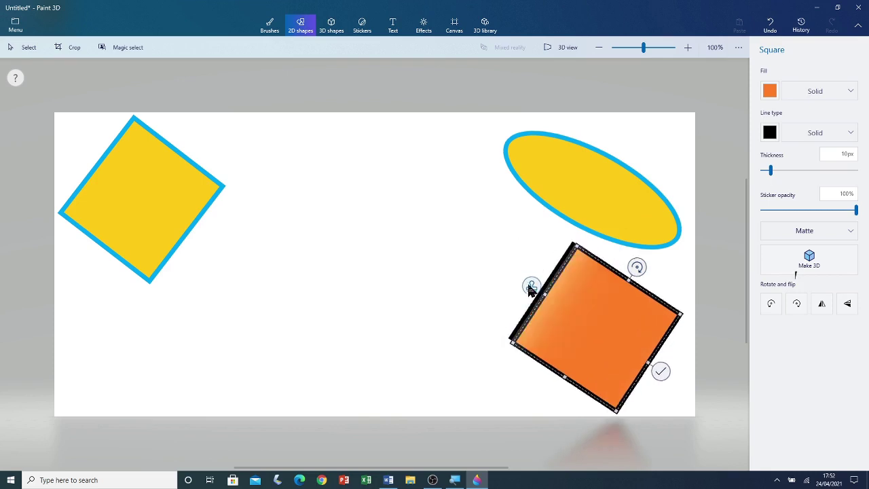
left_click_drag(585, 303, 316, 174)
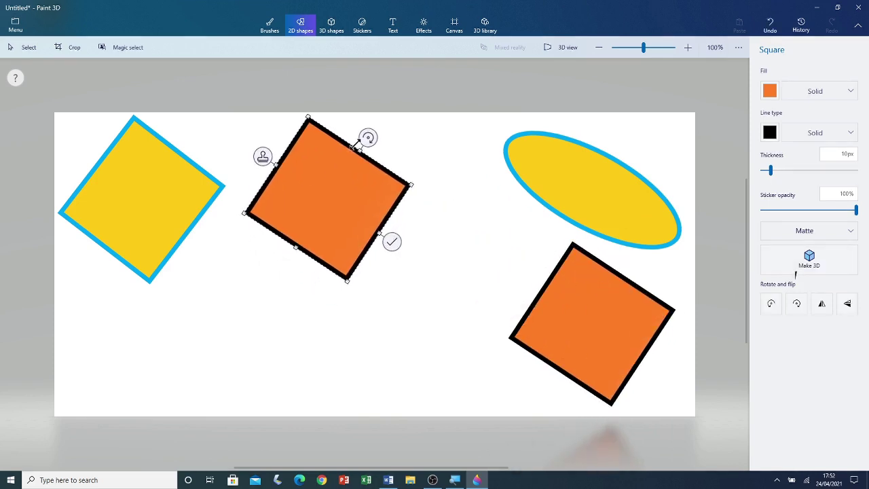
left_click_drag(369, 133, 327, 125)
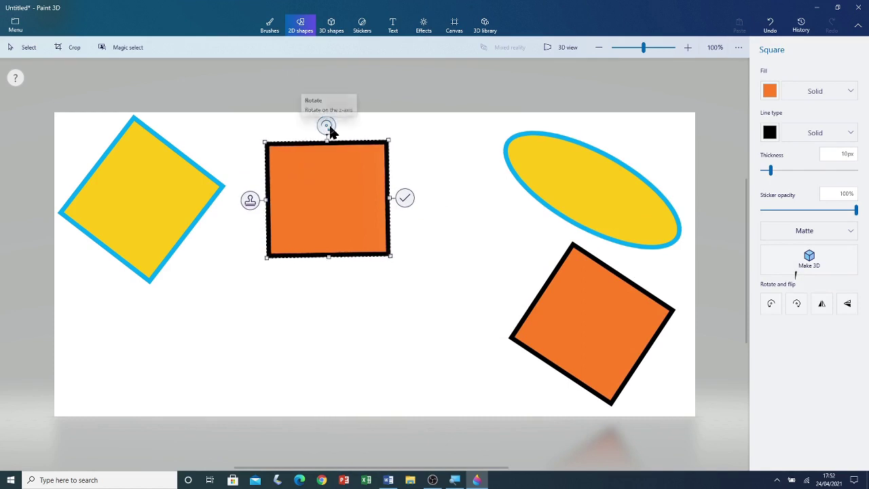
left_click(406, 197)
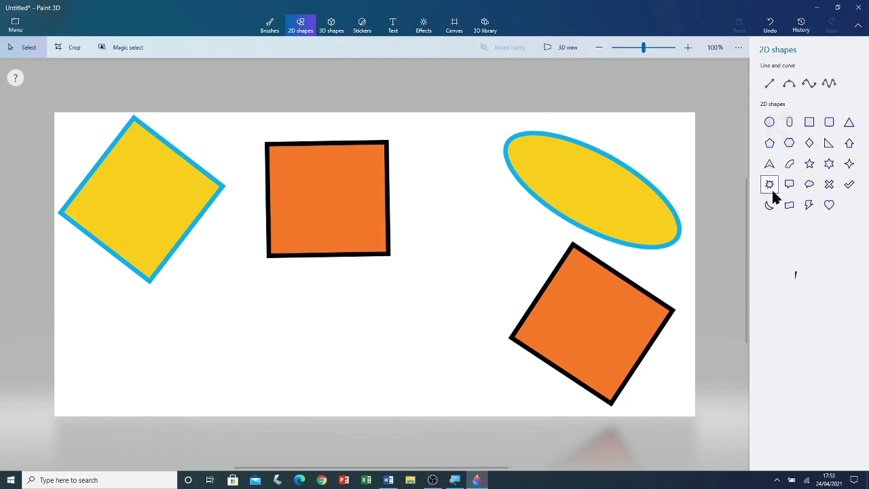
Draw a hexagon, stretch it wide and flat, and place it below the tilted yellow square.
left_click(789, 144)
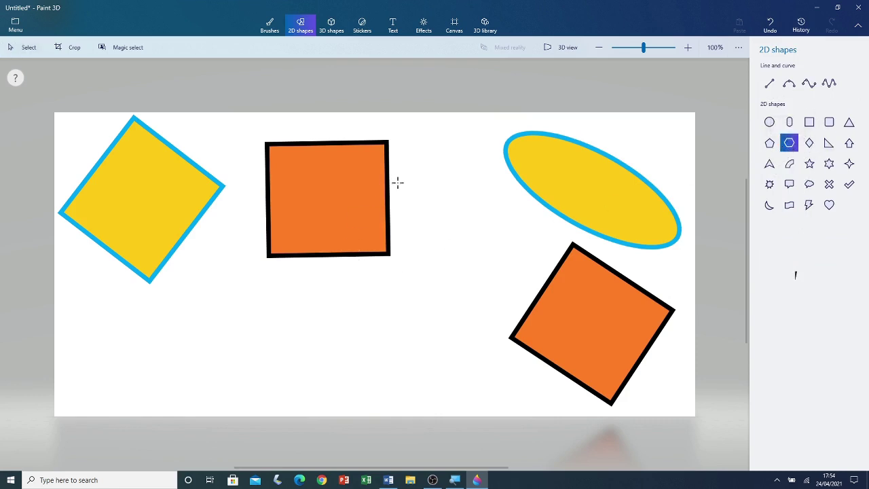
left_click_drag(417, 179, 496, 265)
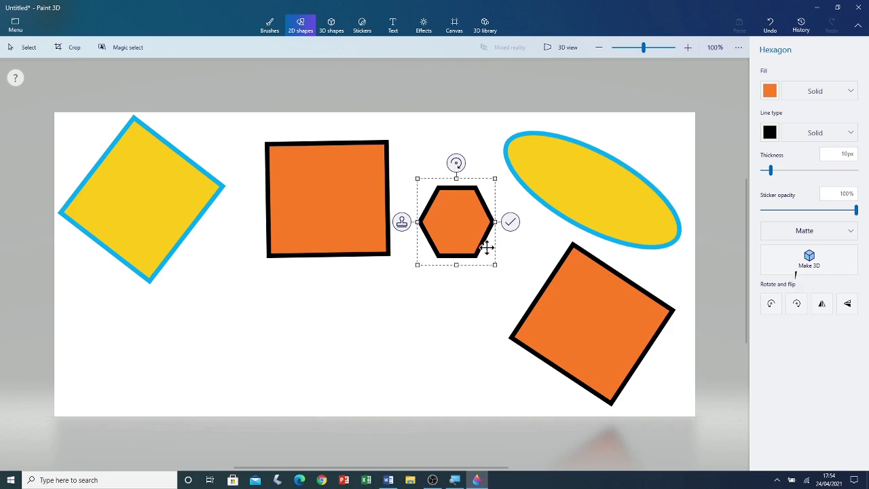
left_click_drag(494, 222, 554, 216)
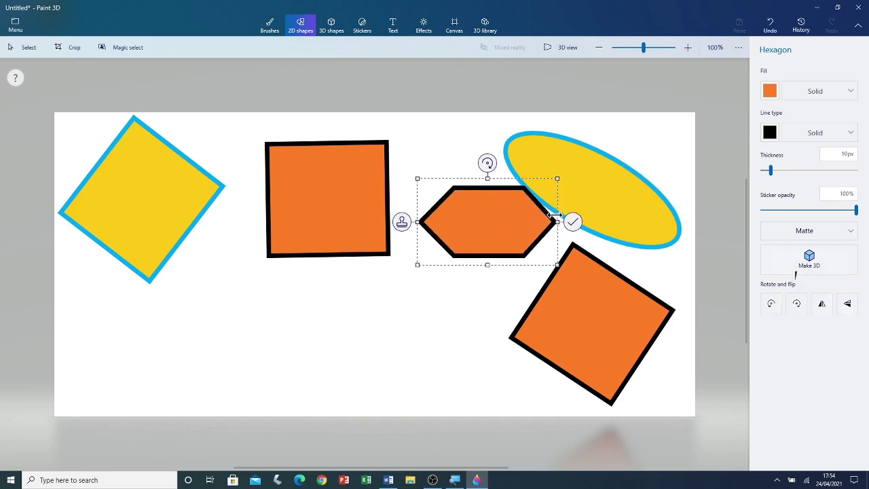
left_click_drag(487, 267, 489, 237)
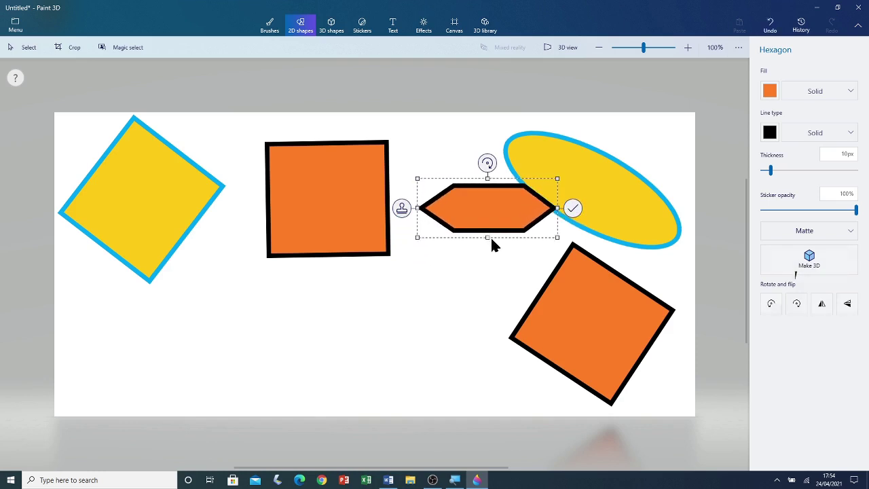
left_click_drag(498, 191, 141, 304)
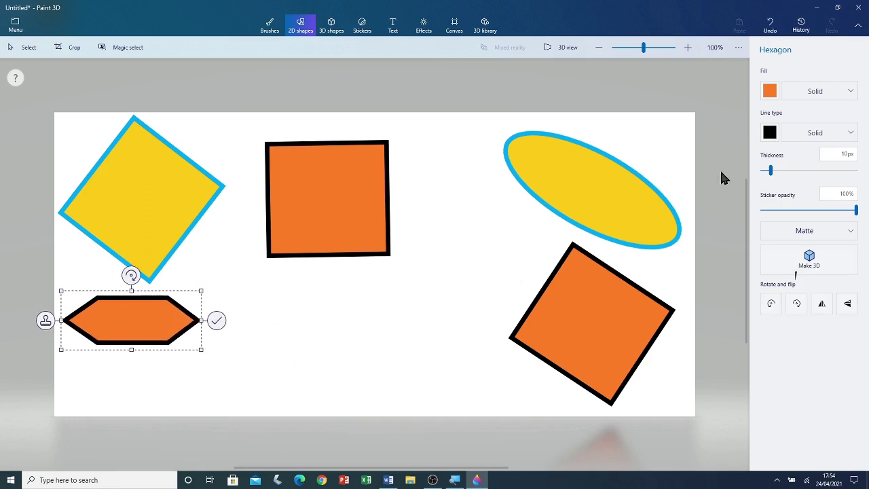
Change the flat hexagon to a white fill with an indigo outline.
left_click(768, 92)
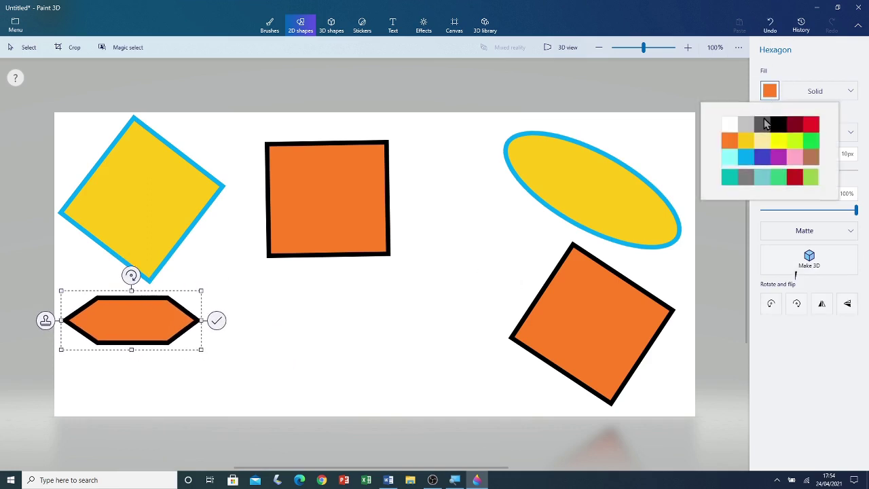
left_click(729, 125)
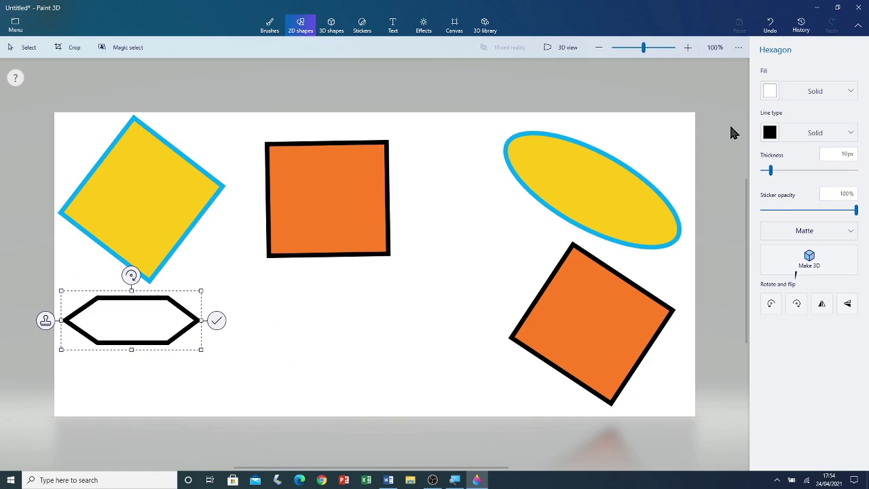
left_click(770, 135)
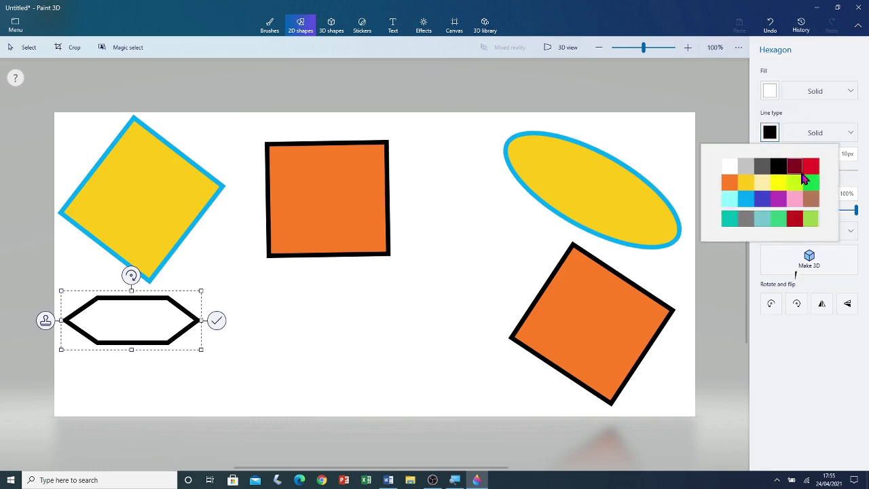
left_click(763, 199)
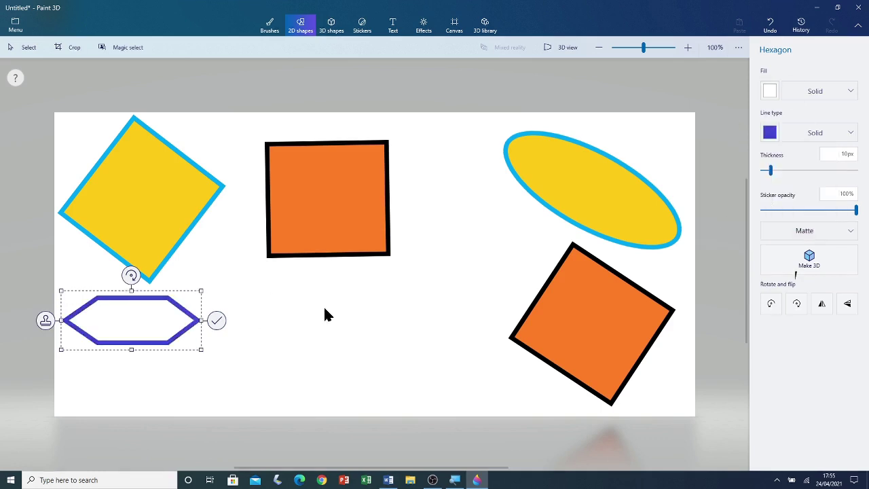
Stamp the hexagon in place and put a clockwise-tilted copy between the upright orange square and the ellipse.
scroll(219, 329, "up", 1, "ctrl")
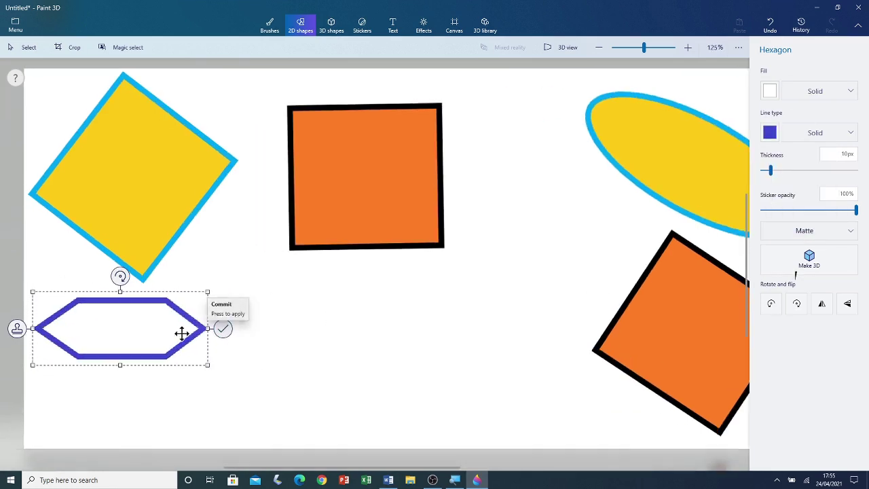
left_click(23, 332)
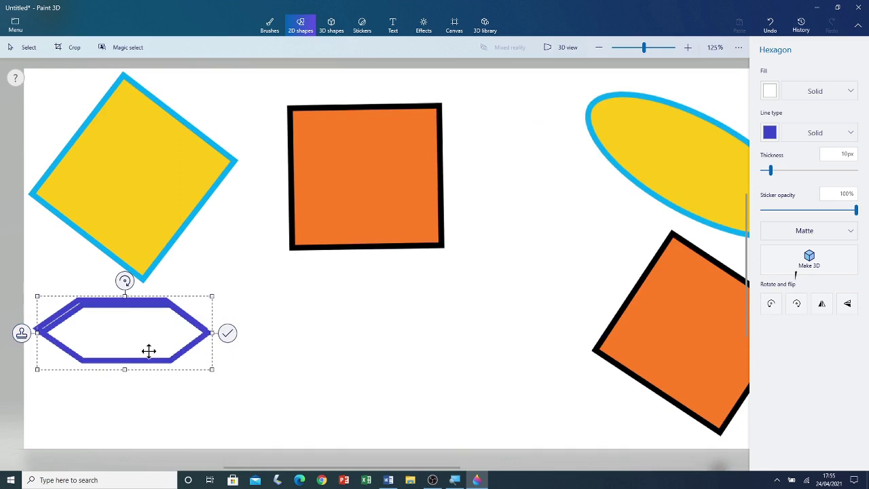
left_click_drag(129, 360, 378, 343)
scroll(378, 343, "up", 1, "ctrl")
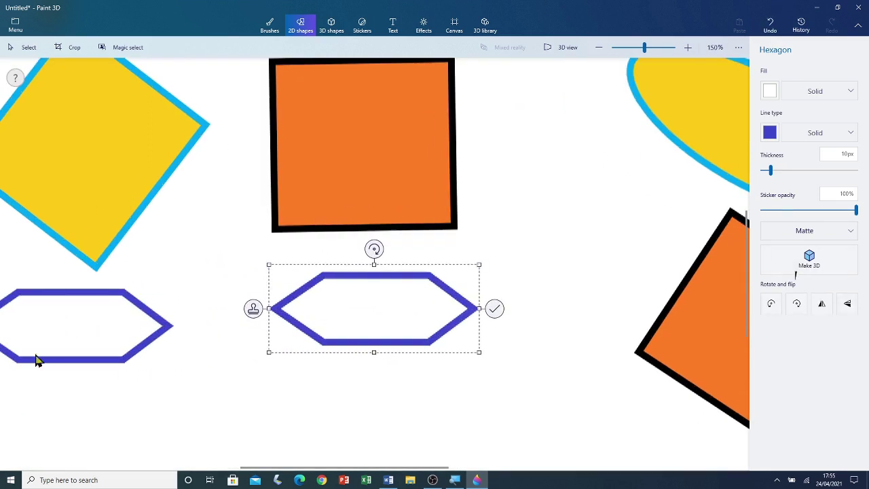
scroll(376, 329, "down", 2, "ctrl")
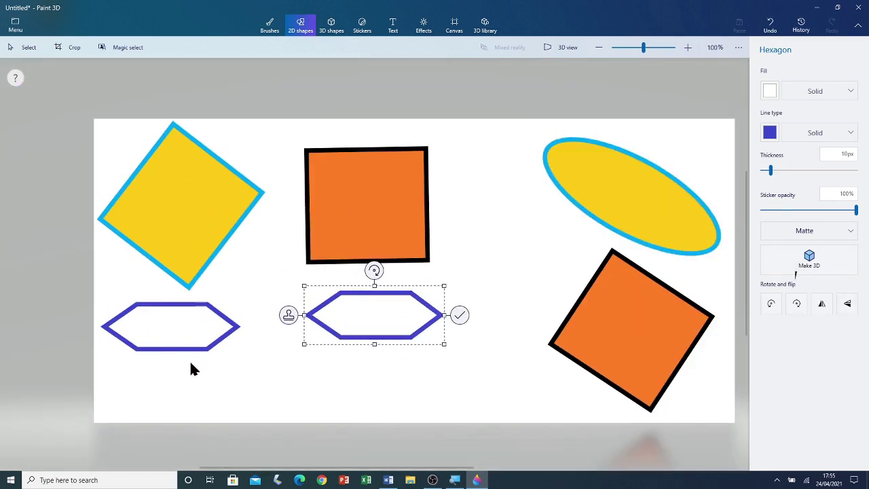
left_click_drag(321, 288, 359, 279)
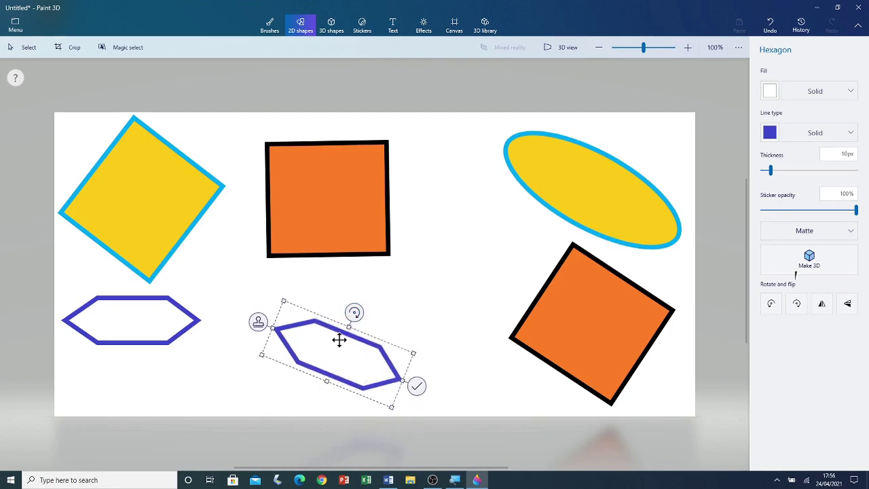
left_click_drag(340, 341, 477, 195)
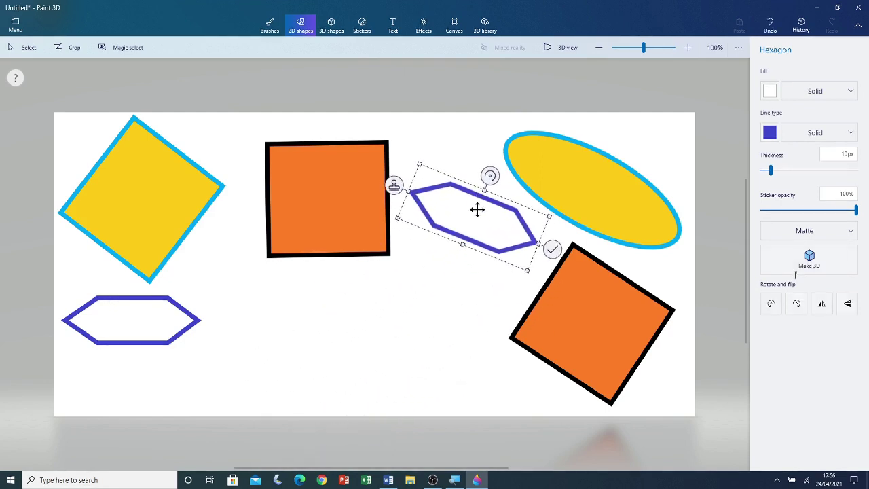
left_click(552, 250)
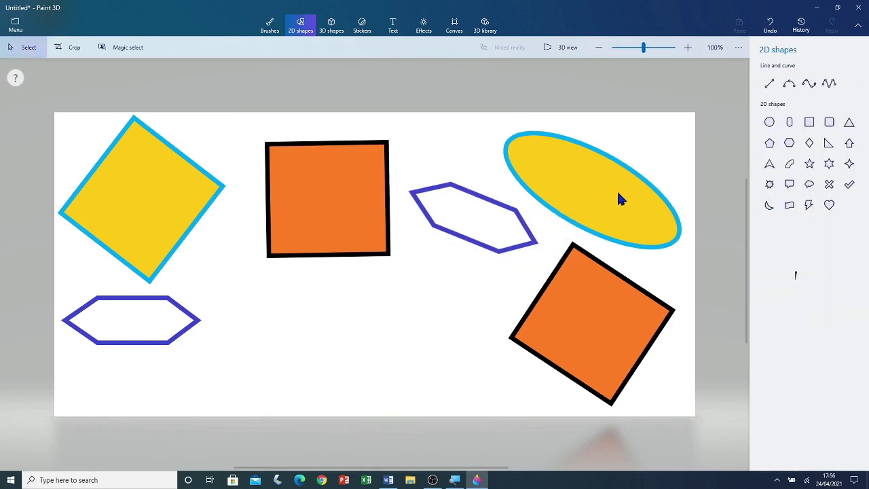
Draw a five-pointed star below the upright orange square and give it a red fill with a bright green outline.
left_click(809, 167)
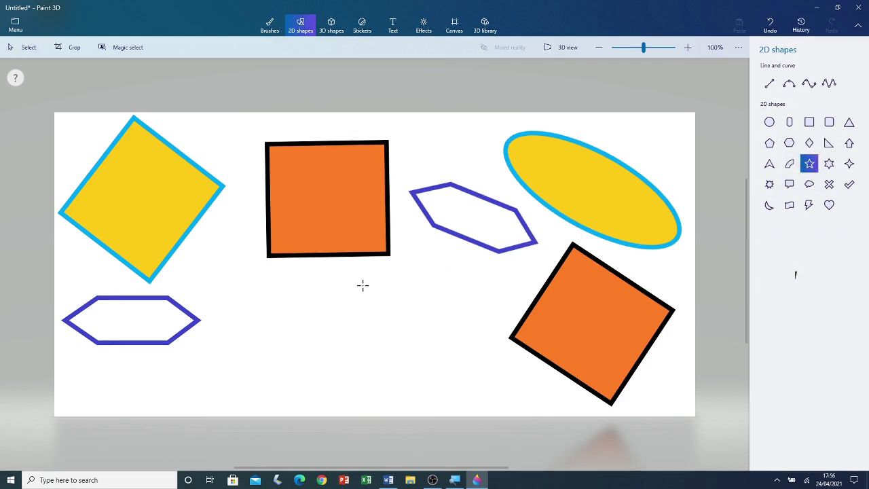
left_click_drag(321, 352, 381, 385)
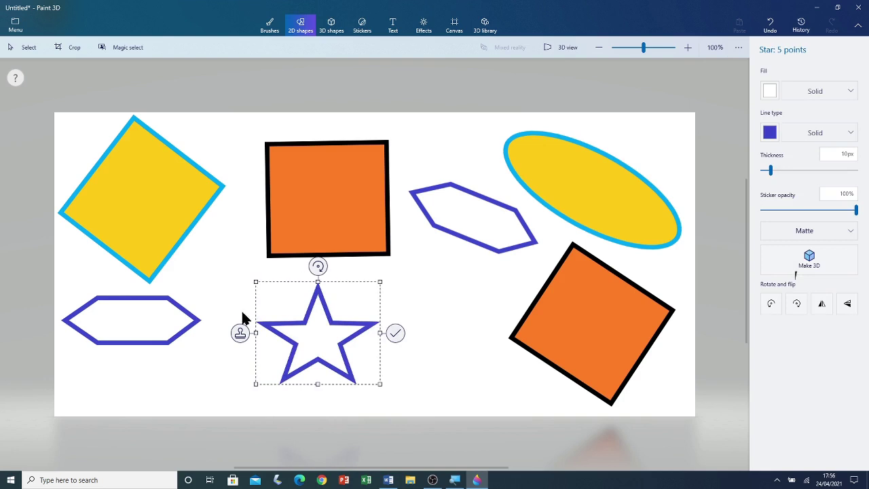
scroll(423, 293, "up", 1, "ctrl")
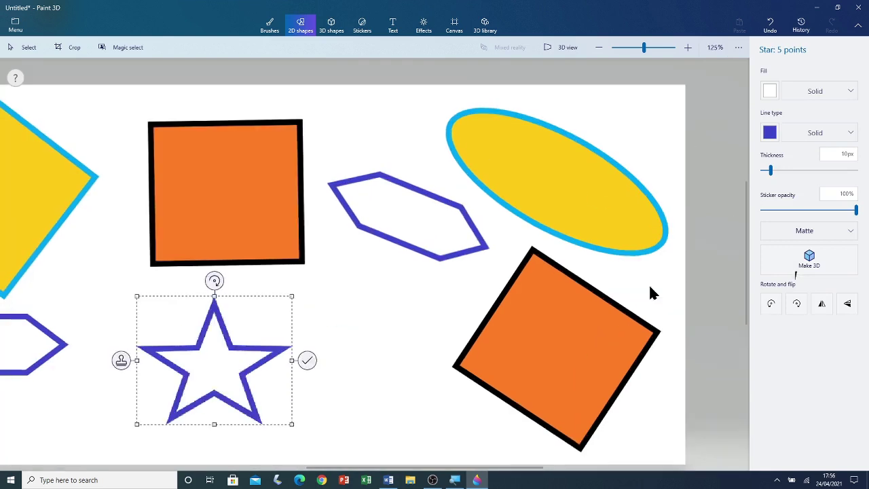
left_click(771, 90)
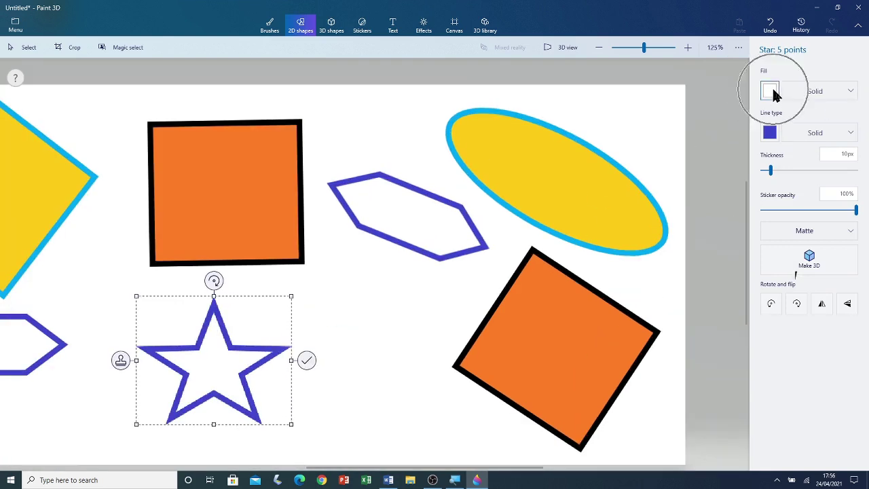
left_click(811, 125)
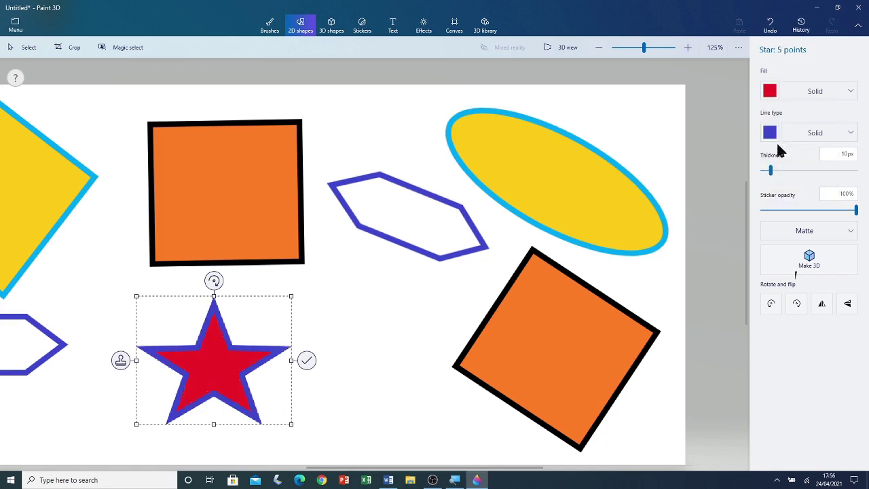
left_click(771, 134)
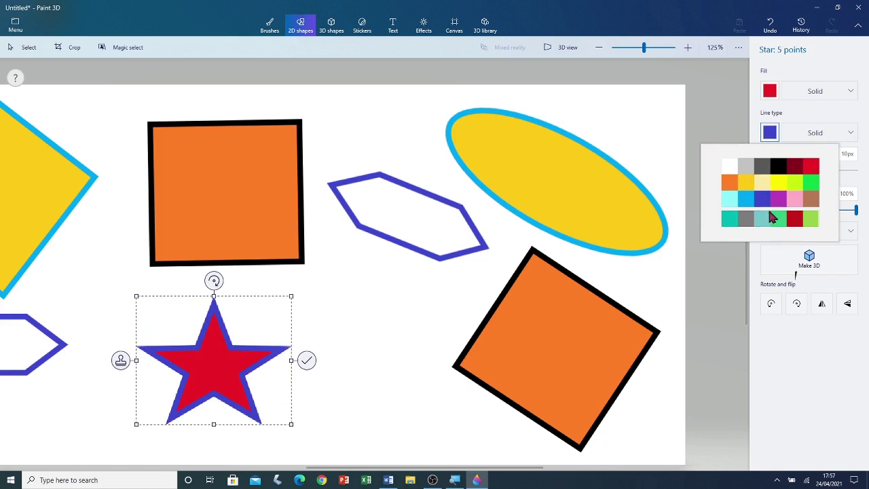
left_click(811, 183)
Rotate the star, stamp it beside the flat hexagon, and place a differently rotated copy to the left of the tilted orange square.
scroll(394, 306, "down", 5)
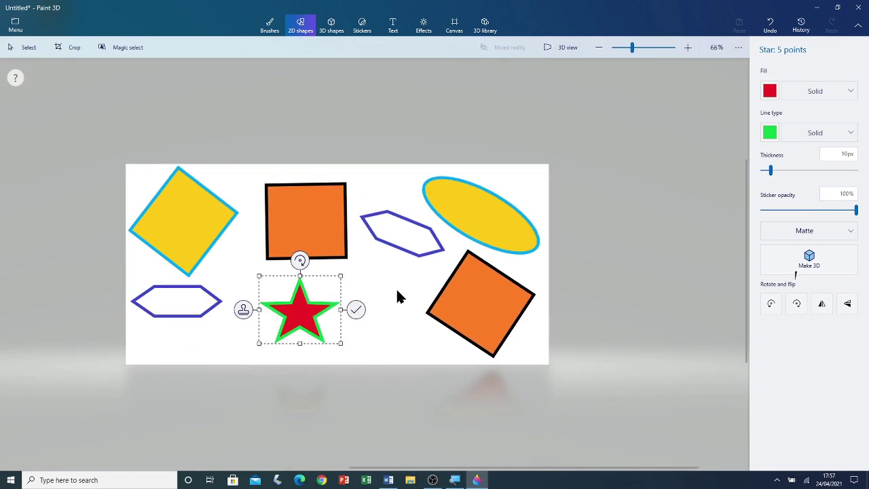
scroll(396, 287, "up", 1)
left_click_drag(303, 254, 332, 261)
left_click_drag(293, 316, 262, 307)
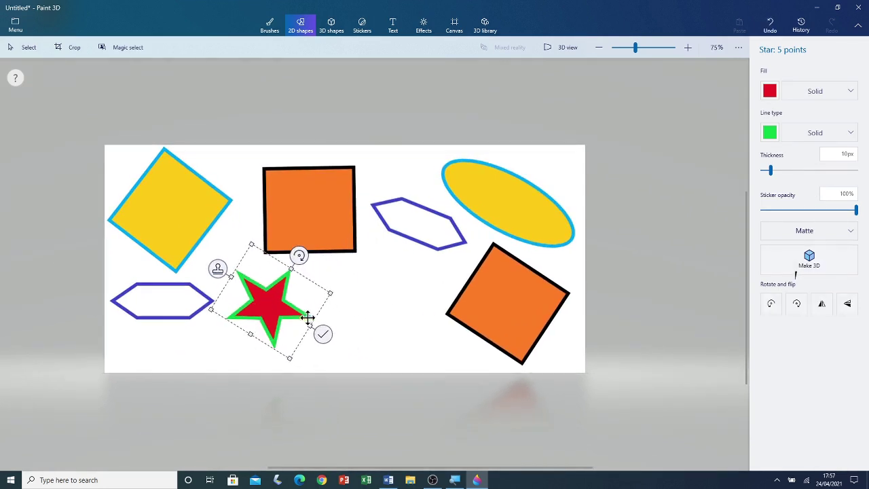
left_click(217, 270)
left_click_drag(255, 291, 384, 294)
left_click_drag(414, 246, 342, 259)
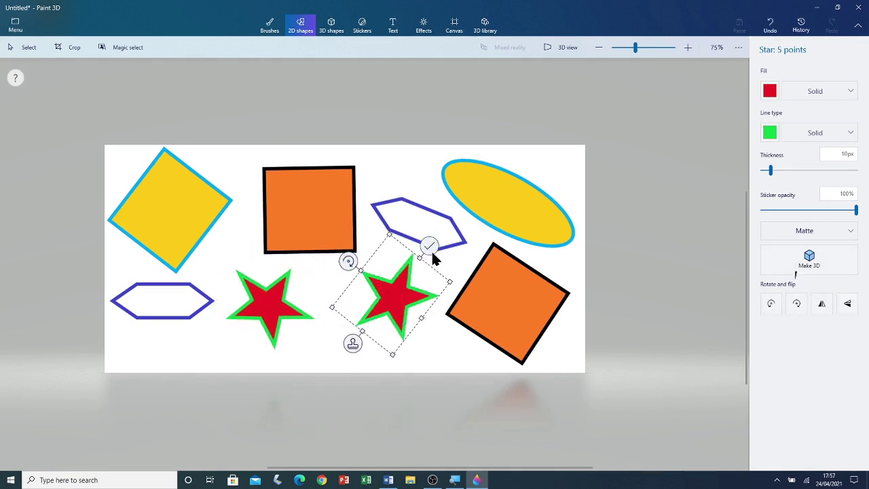
left_click(430, 245)
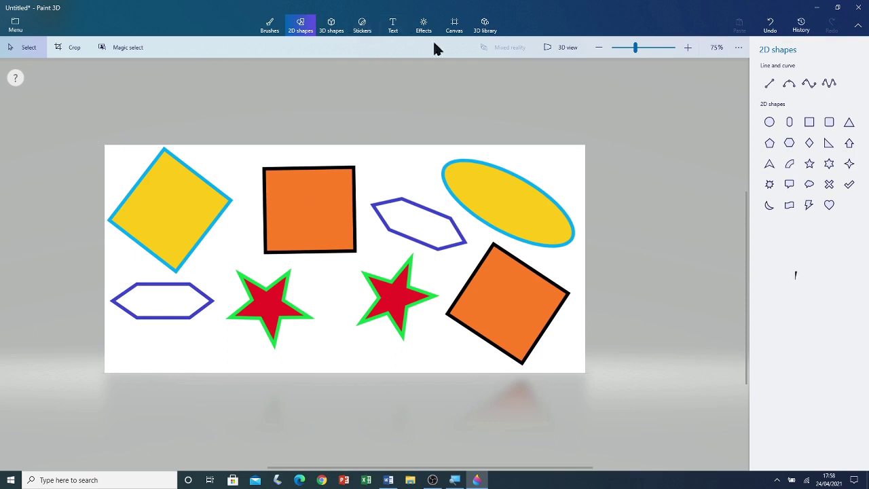
Look through the available stickers, textures and custom sticker options.
left_click(363, 27)
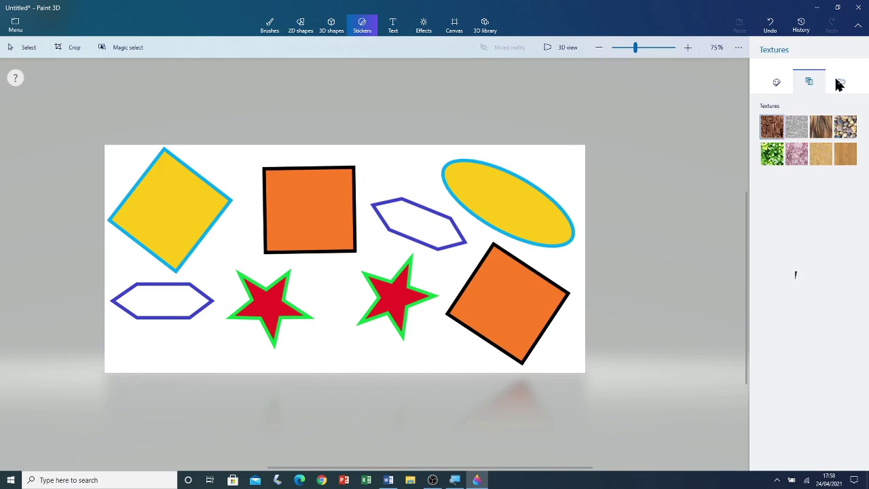
left_click(776, 83)
left_click(810, 82)
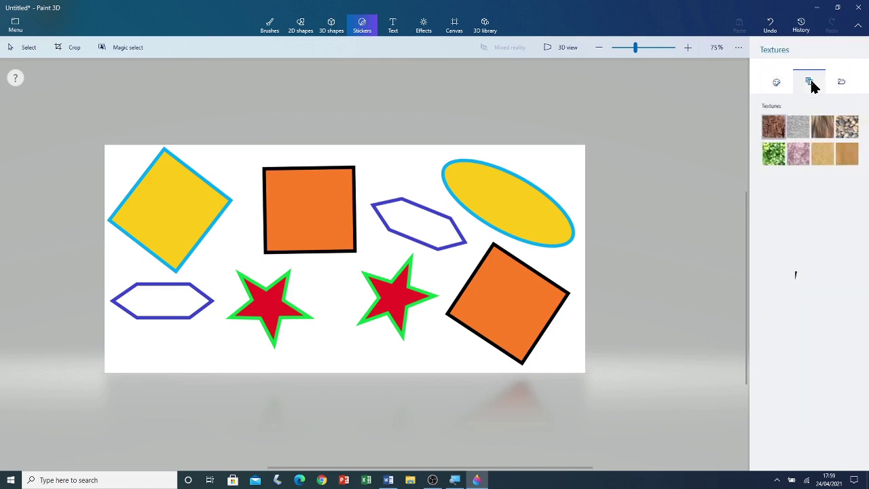
left_click(841, 84)
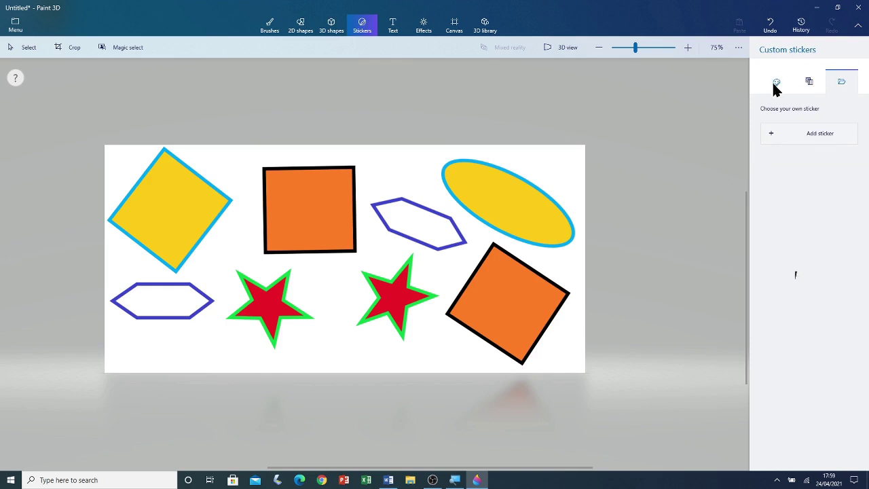
left_click(775, 86)
left_click(810, 83)
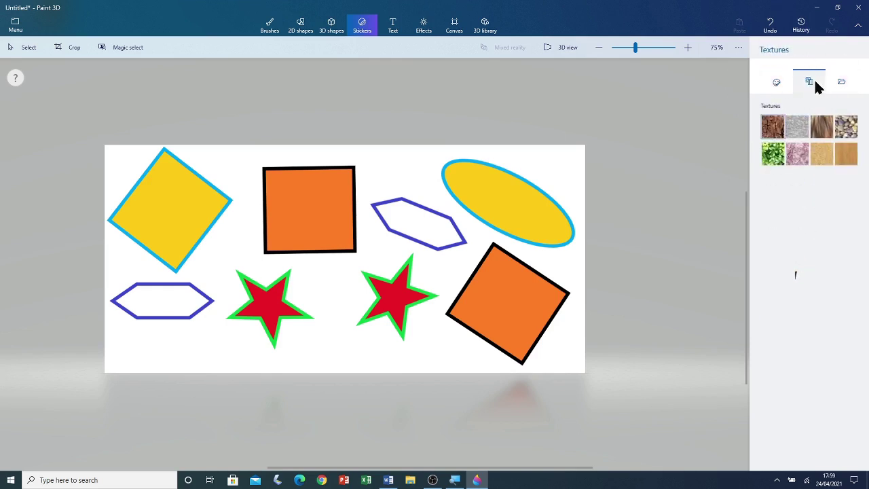
Place a cloud sticker below the flat hexagon and tilt it slightly clockwise.
left_click(781, 83)
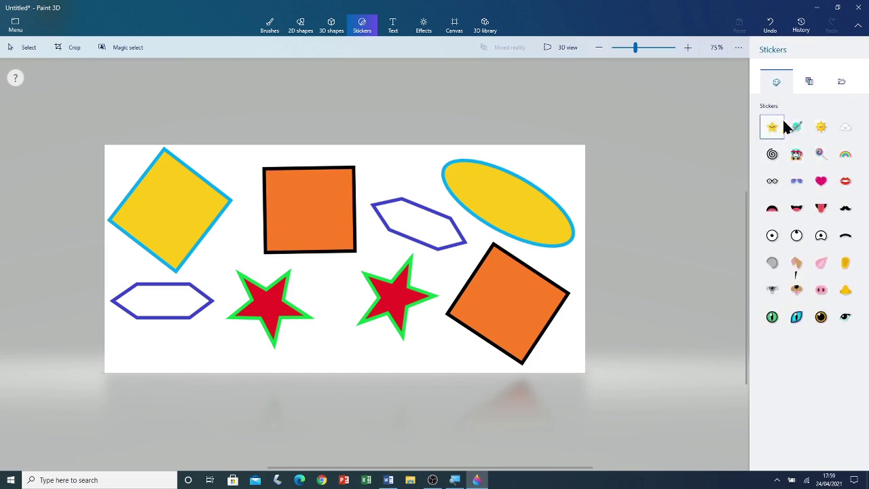
left_click(846, 129)
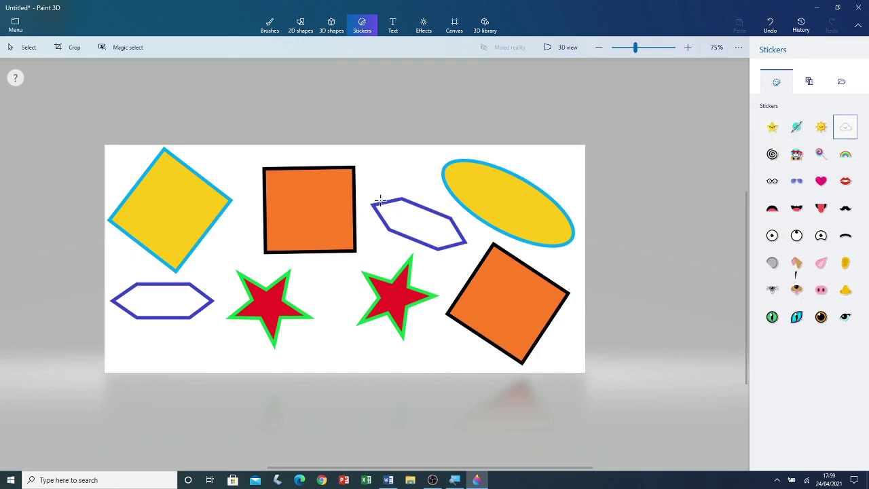
mouse_move(197, 365)
left_mouse_down()
mouse_move(220, 366)
mouse_move(187, 372)
mouse_move(180, 346)
left_mouse_up()
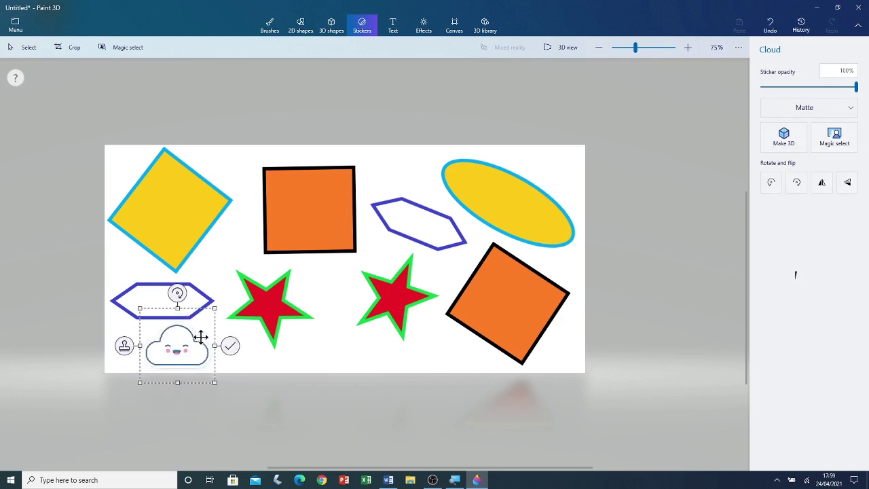
scroll(169, 322, "up", 2)
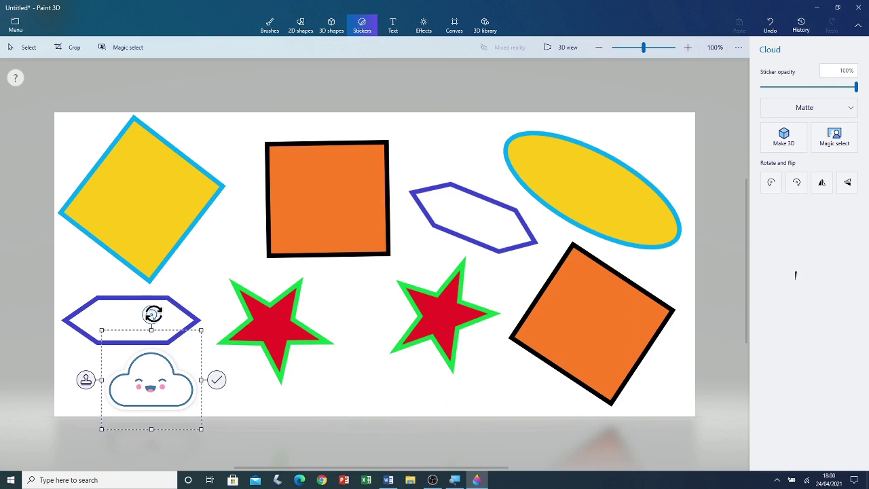
left_click_drag(150, 314, 180, 301)
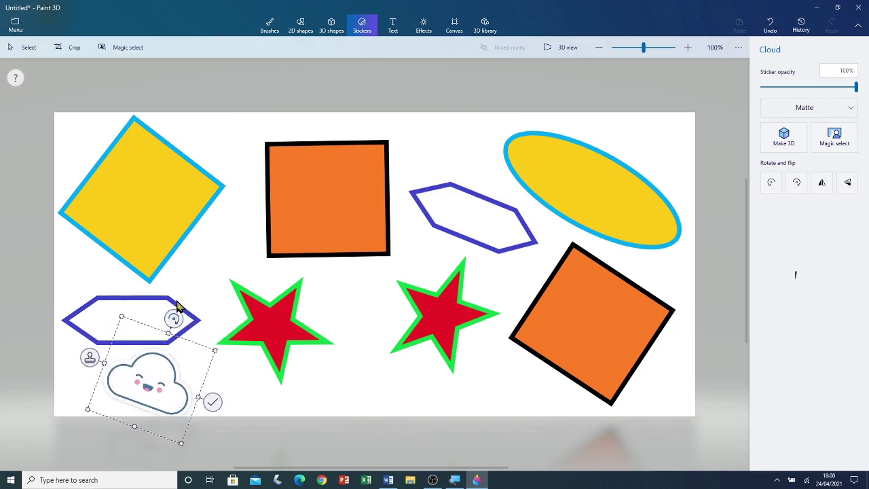
Stamp the cloud in place, then move a copy above the tilted hexagon and shrink it to about half size.
left_click(89, 358)
left_click_drag(144, 379, 455, 140)
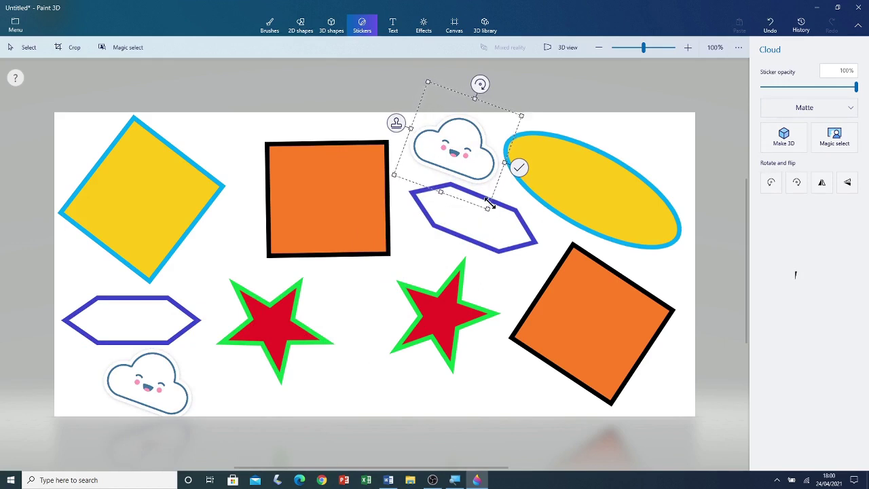
left_click_drag(486, 208, 499, 174)
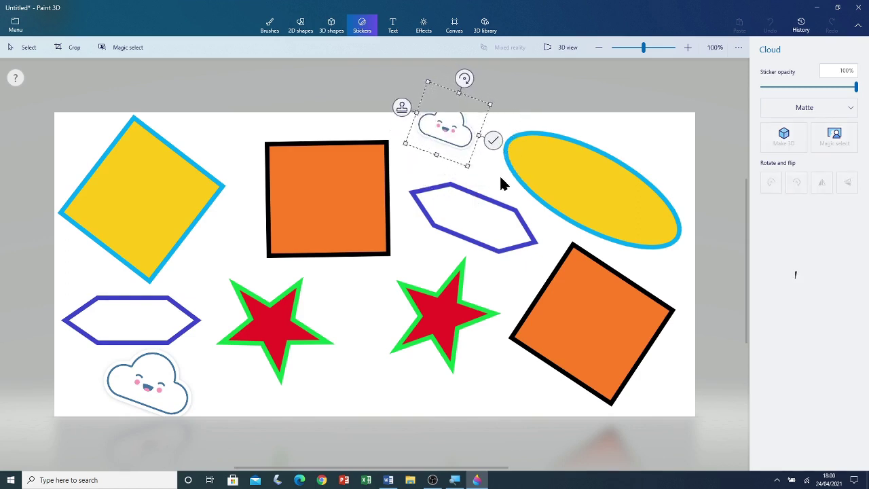
left_click_drag(434, 113, 463, 143)
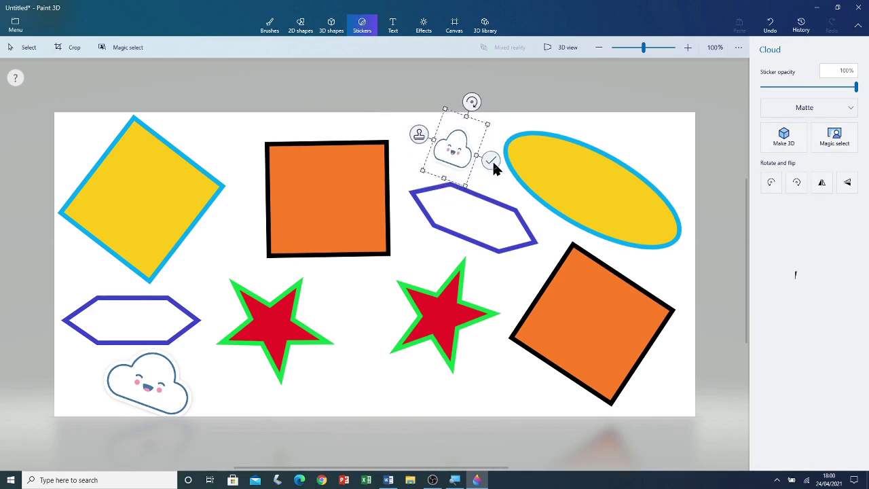
left_click(490, 160)
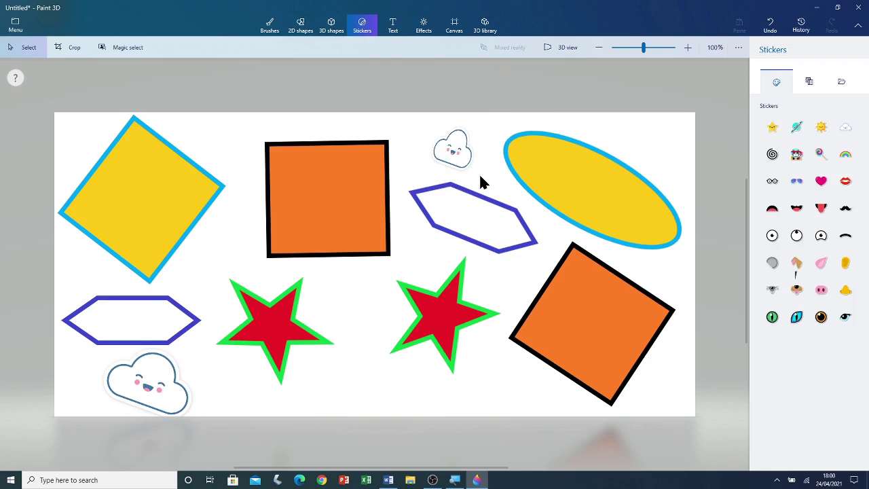
Place a sun sticker between the two red stars, rotate it clockwise by about 40 degrees and stamp it.
left_click(819, 129)
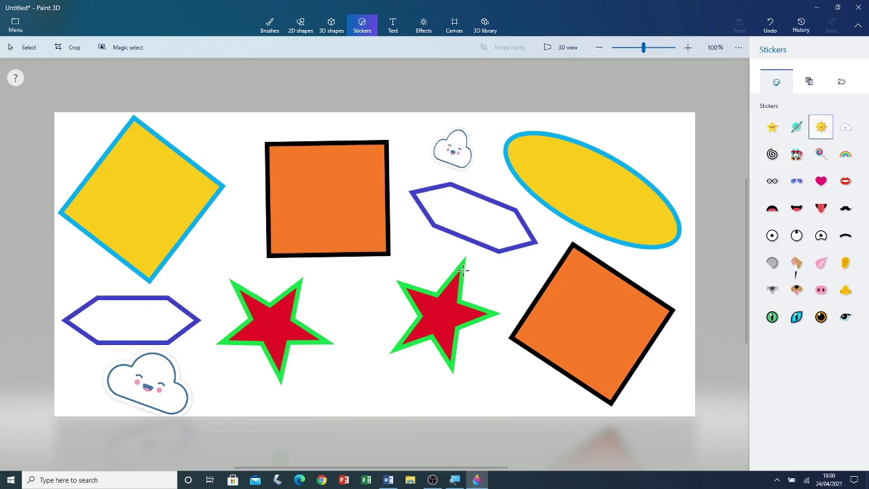
left_click_drag(327, 286, 358, 302)
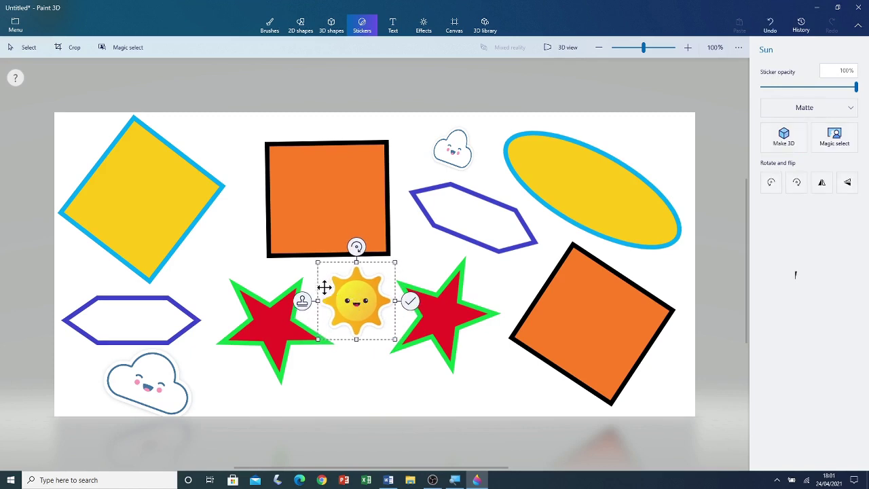
left_click_drag(357, 246, 394, 262)
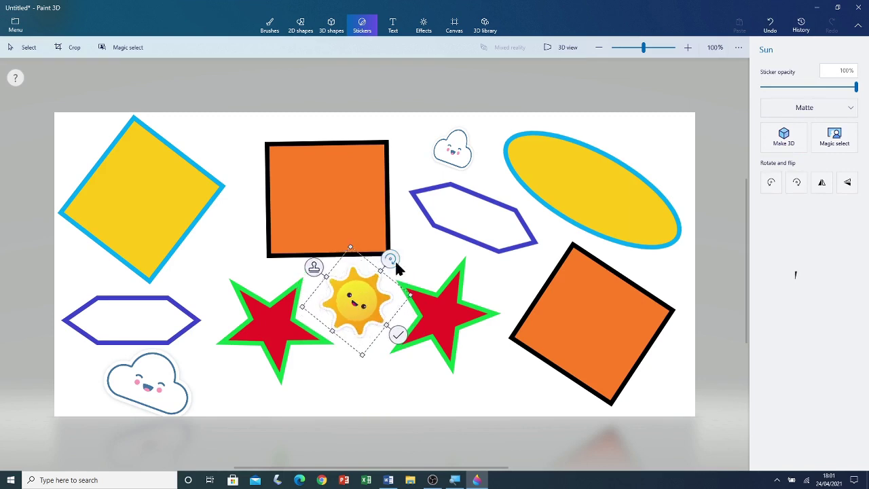
left_click(315, 267)
Shrink the sun copy to about two thirds and place it near the lower corner of the tilted orange square.
left_click_drag(351, 302, 397, 376)
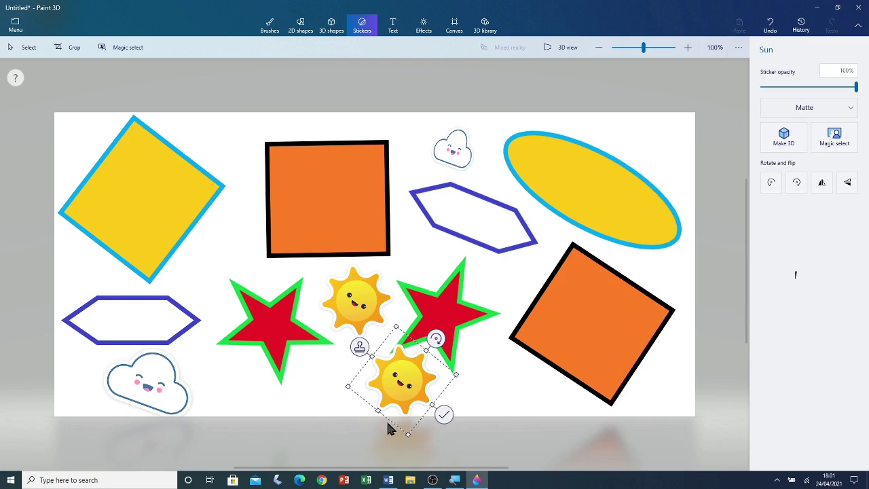
left_click_drag(378, 409, 403, 399)
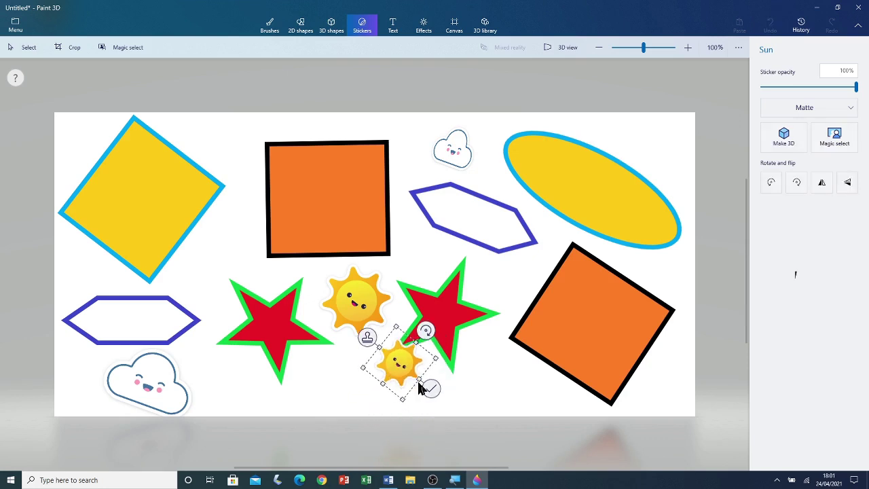
left_click_drag(398, 365, 500, 380)
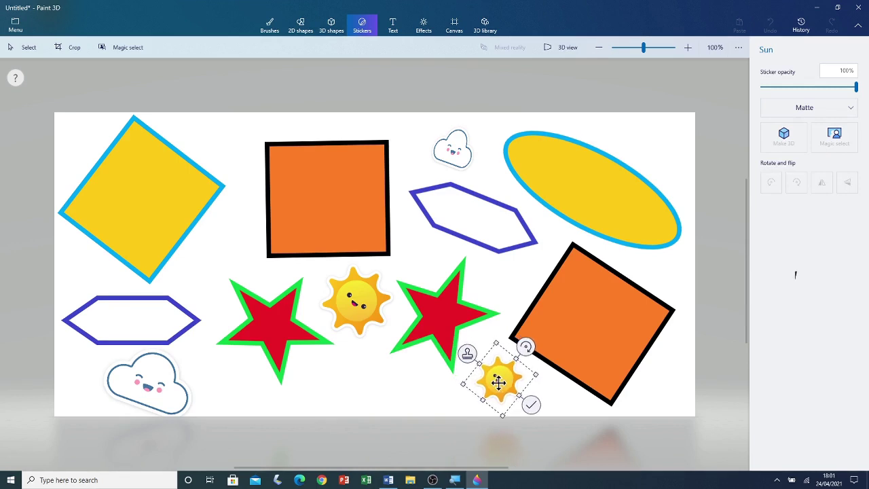
left_click(531, 405)
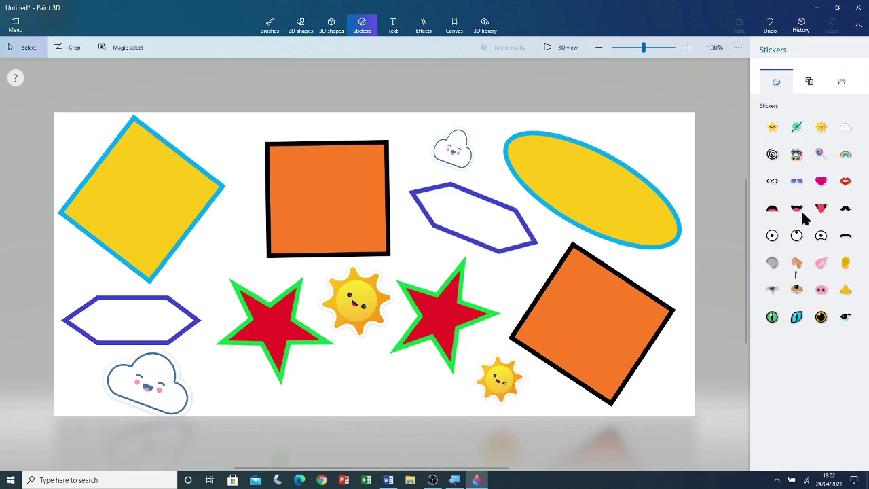
Place a planet sticker below the large sun, rotated clockwise until its ring is nearly level, with 52% opacity.
left_click(796, 129)
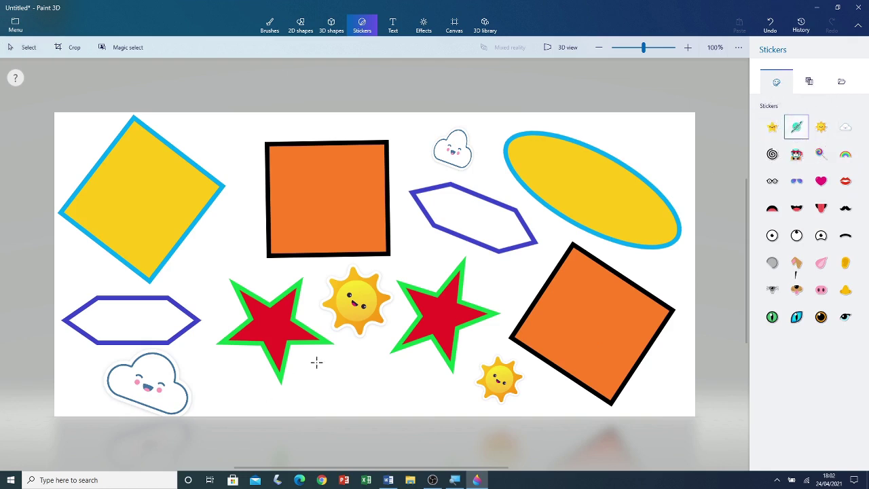
left_click_drag(337, 357, 398, 421)
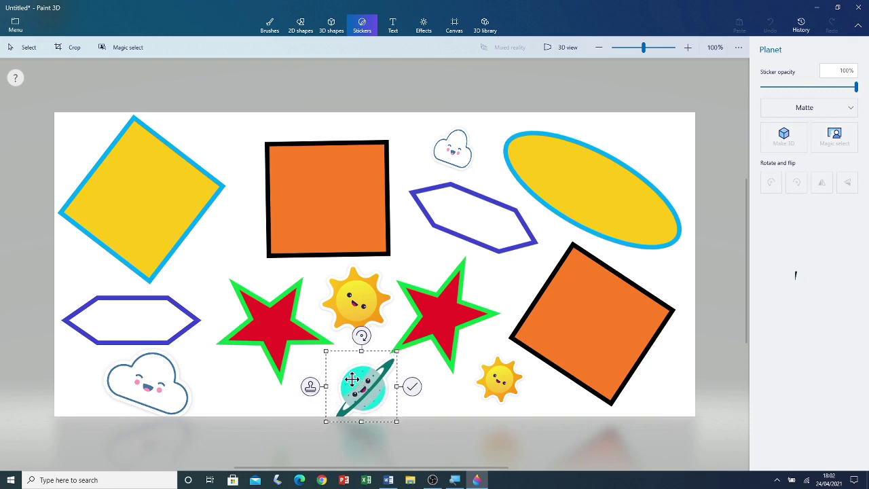
left_click_drag(352, 377, 348, 368)
left_click_drag(355, 338, 389, 350)
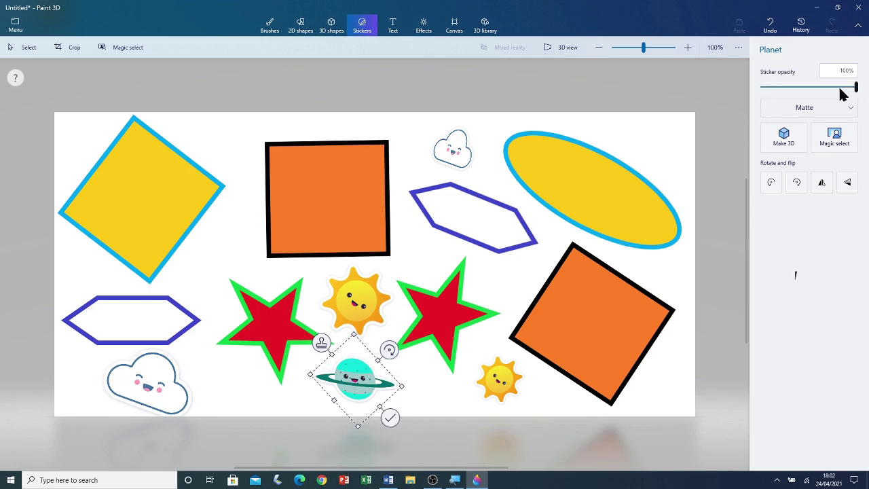
left_click_drag(856, 86, 813, 89)
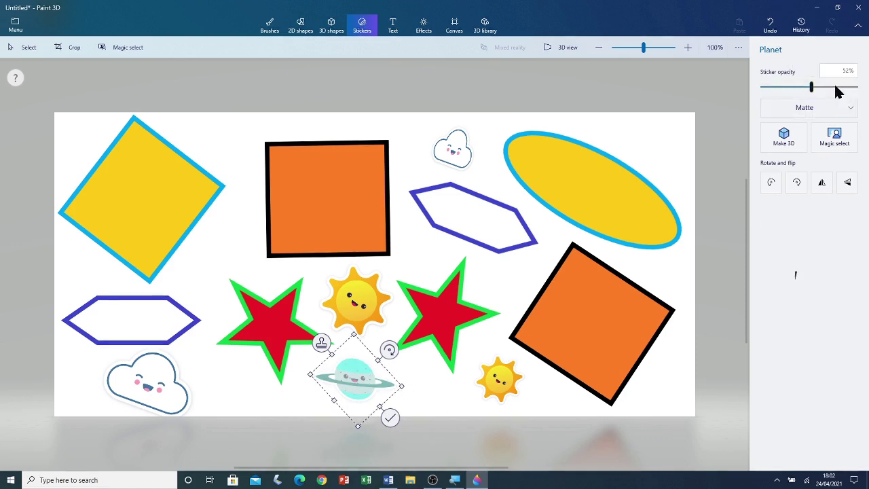
left_click(389, 418)
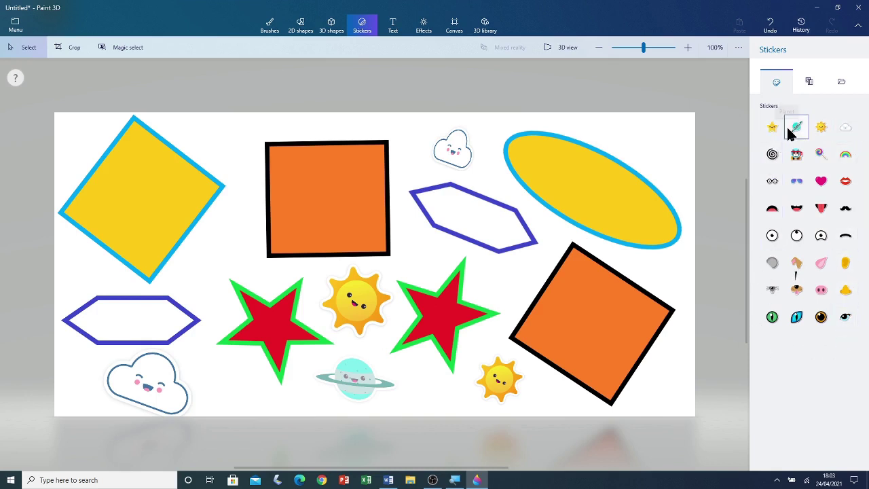
Add a Bark texture to the canvas and move it over the upright orange square.
left_click(809, 82)
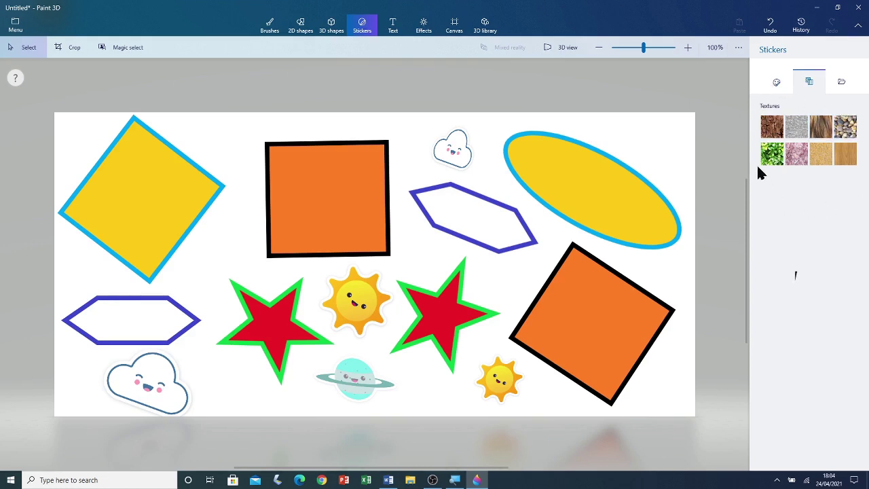
left_click(773, 130)
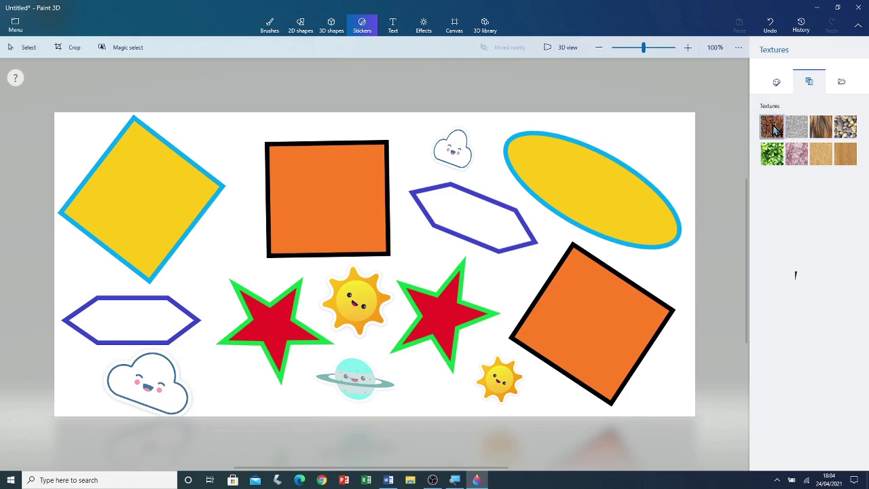
left_click_drag(102, 157, 247, 268)
left_click_drag(193, 224, 345, 193)
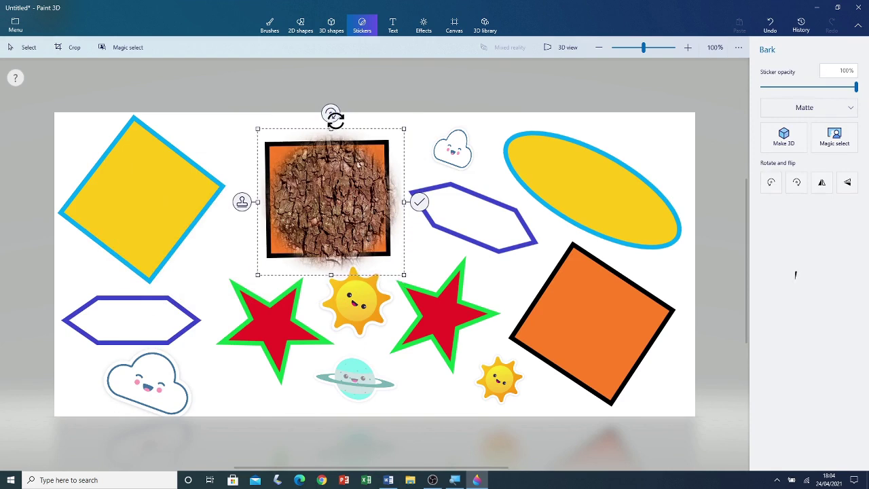
Stretch the bark texture into a wider oval, rotated clockwise, with 68% opacity.
left_click_drag(258, 125, 224, 95)
left_click_drag(326, 253, 323, 210)
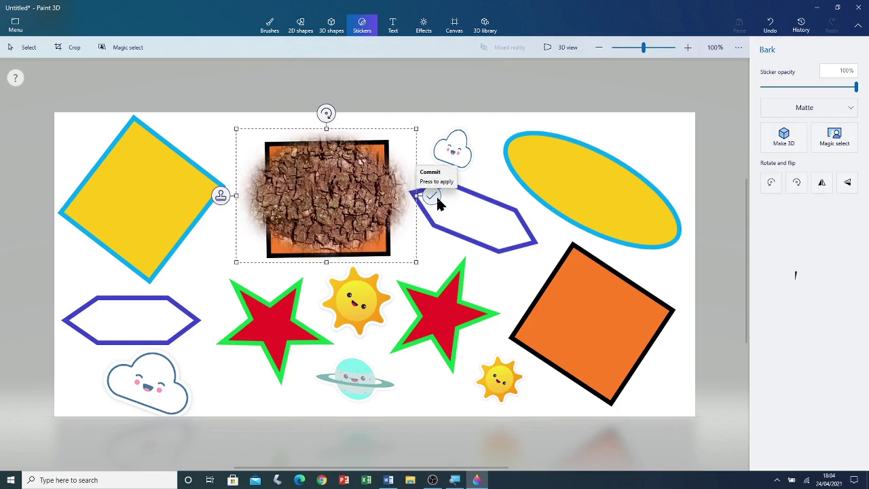
left_click_drag(325, 114, 383, 145)
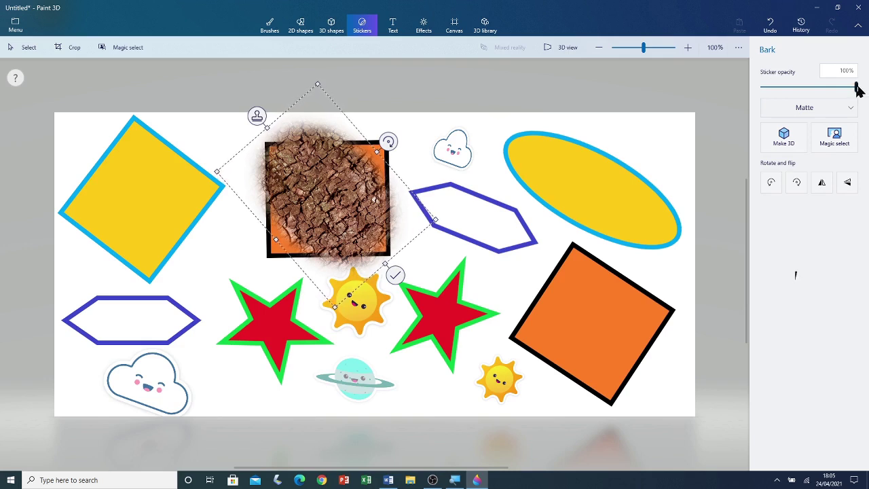
left_click_drag(847, 89, 825, 87)
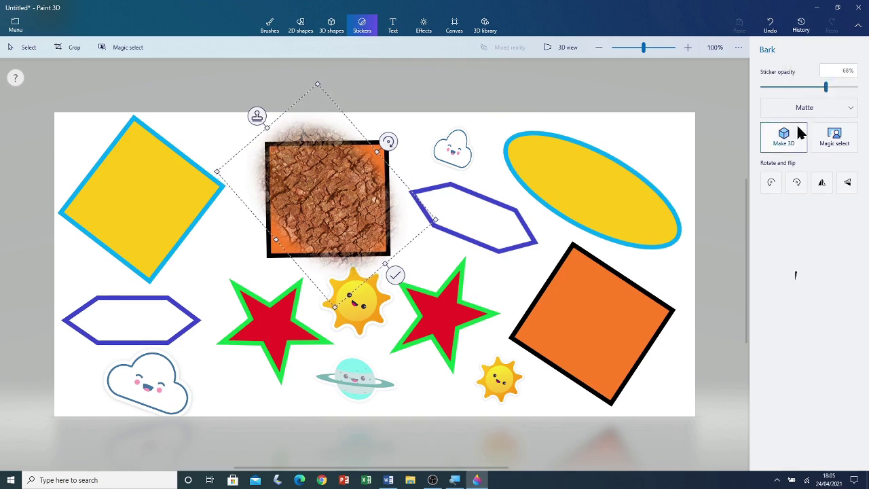
Stamp the bark texture over the red star nearest the tilted orange square, then move a copy onto the other star.
left_click_drag(363, 201, 442, 299)
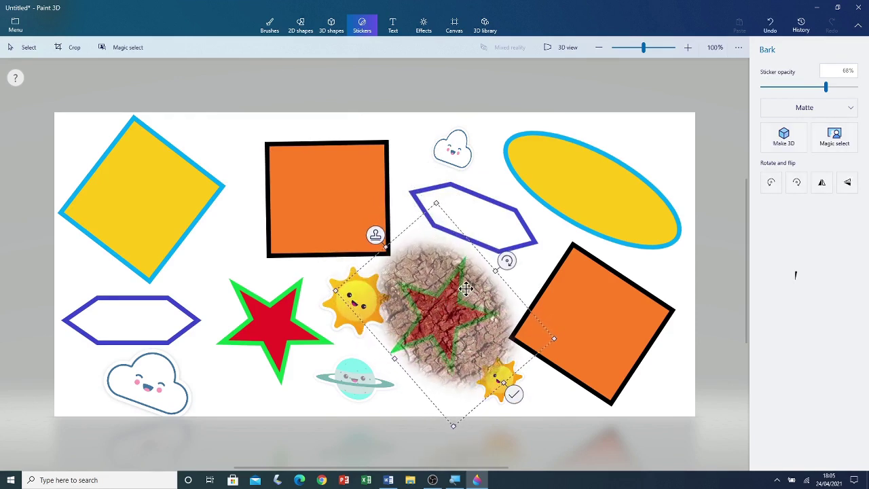
left_click_drag(440, 336, 605, 204)
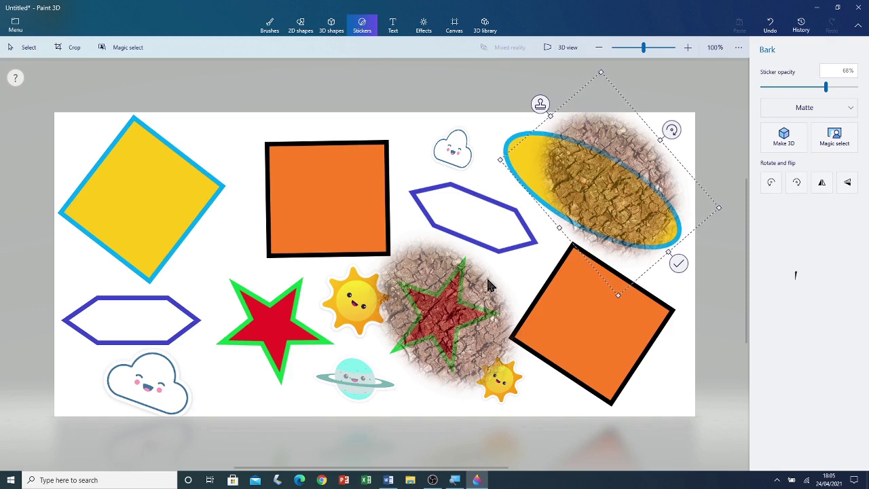
left_click_drag(595, 158, 250, 307)
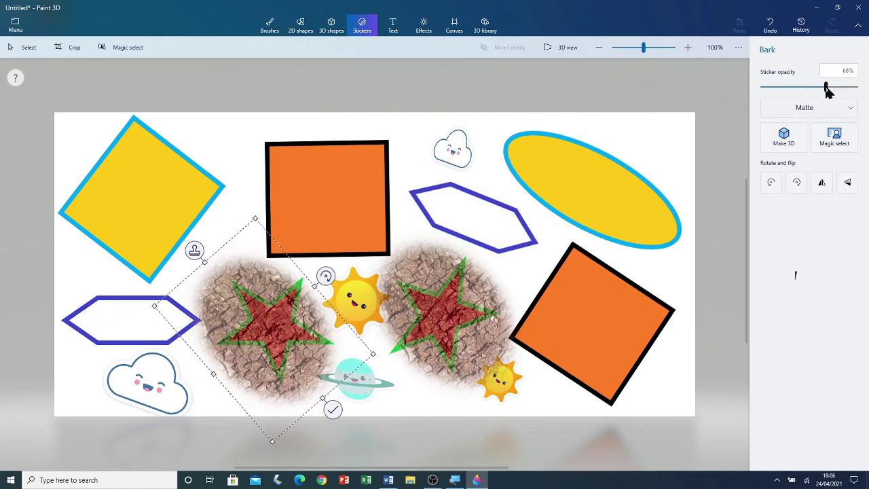
Reduce the bark copy's opacity to 42% and shrink it to fit around the star beside the flat hexagon.
left_click_drag(826, 90, 803, 94)
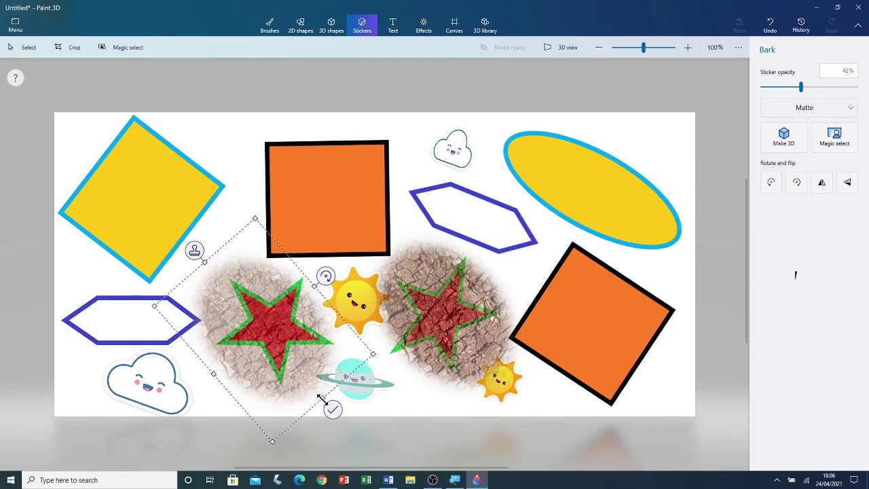
left_click_drag(325, 400, 298, 370)
left_click_drag(273, 341, 290, 352)
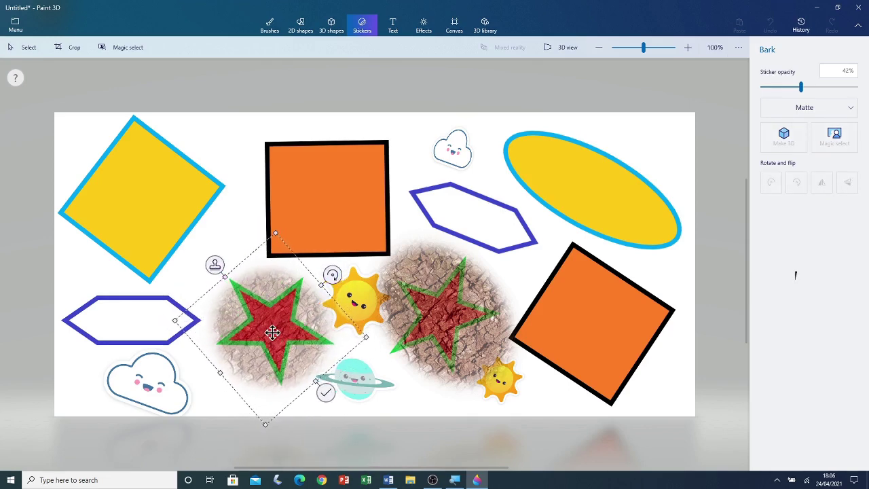
left_click(326, 392)
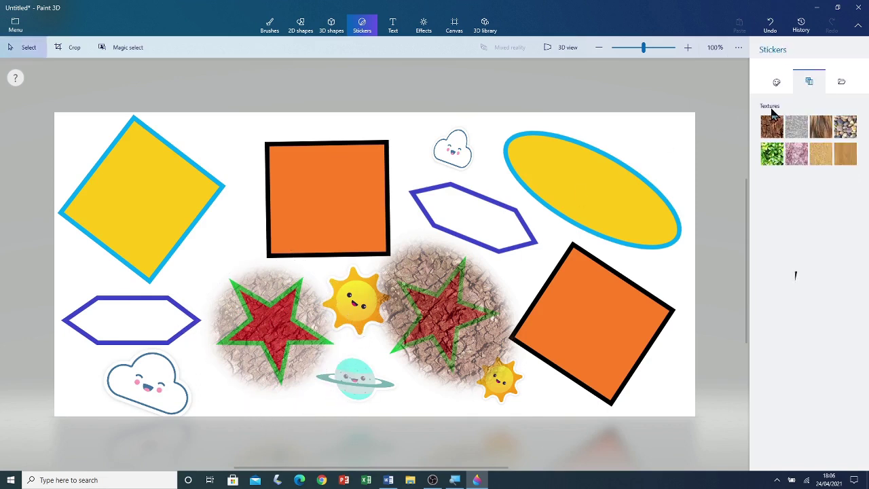
Add a Wood texture with 64% opacity and move it over the large cloud.
left_click(847, 156)
left_click_drag(189, 123, 332, 252)
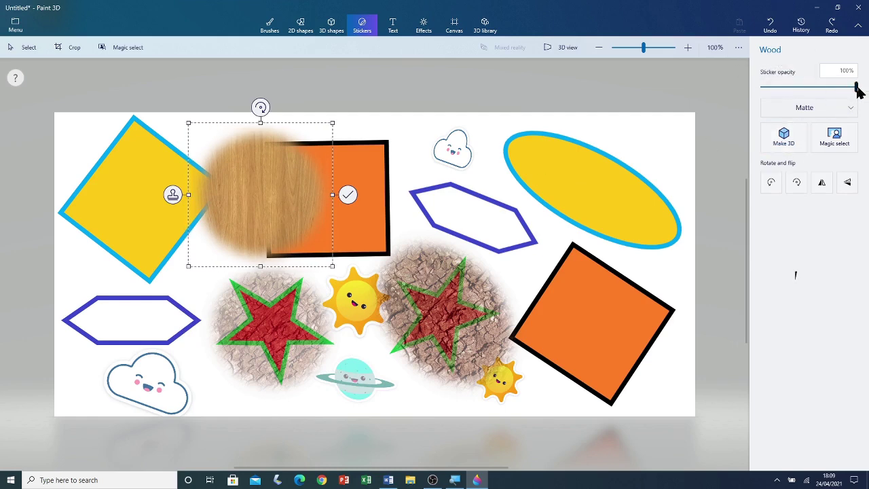
left_click_drag(857, 91, 821, 89)
left_click_drag(250, 186, 141, 371)
Flatten the wood texture into an oval that fits around the large cloud and stamp it there.
scroll(244, 304, "down", 1)
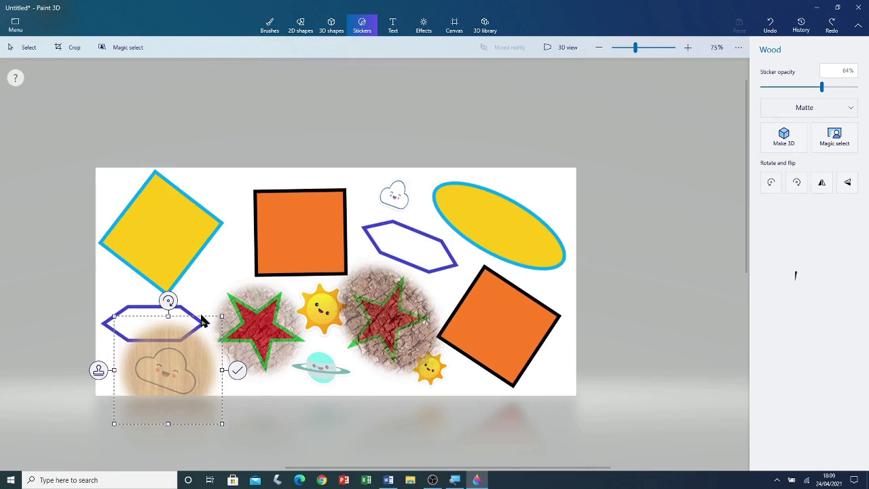
left_click_drag(168, 316, 168, 334)
left_click_drag(160, 421, 168, 399)
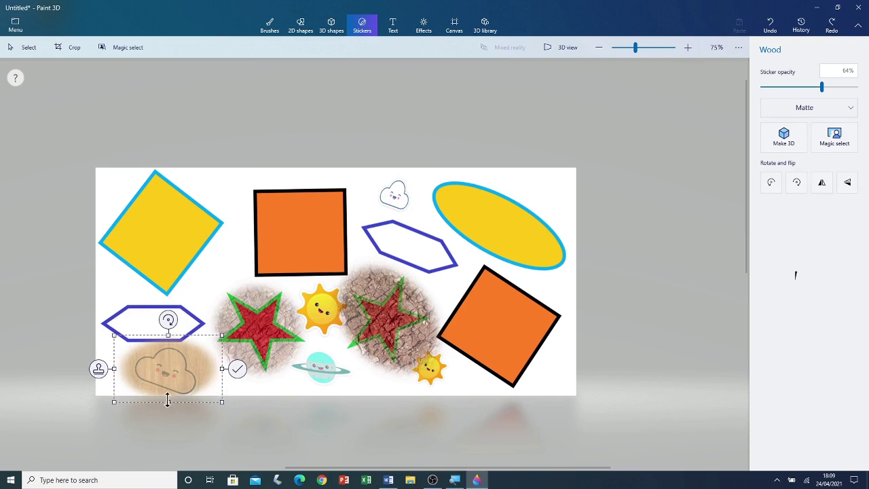
left_click(100, 370)
Set the wood texture's opacity to 44%, stamp it over the large sun and apply a copy over the small cloud.
left_click_drag(190, 374, 405, 200)
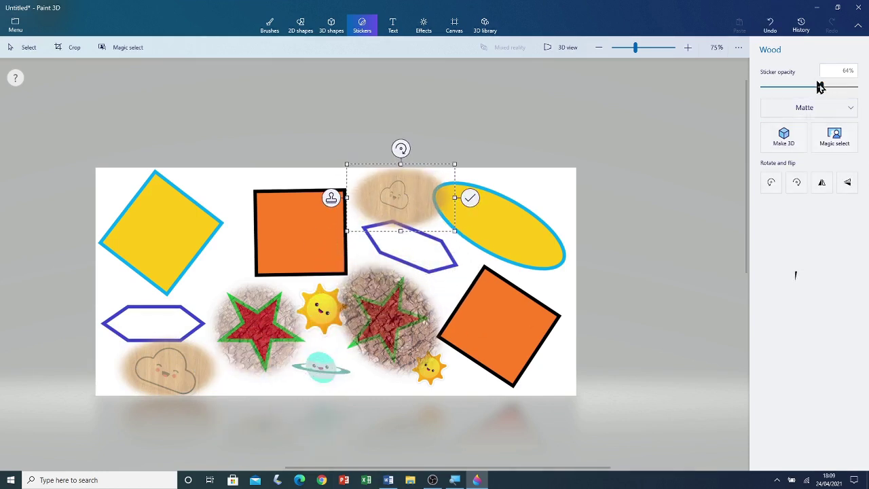
left_click_drag(821, 88, 799, 89)
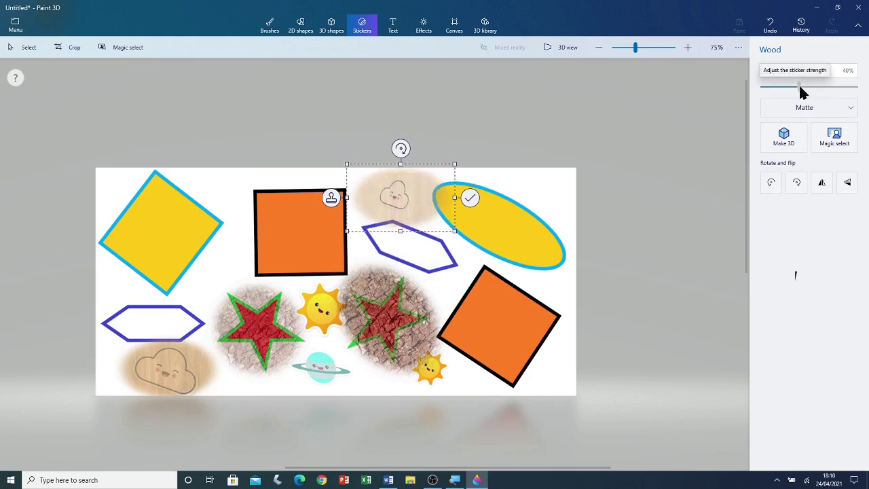
mouse_move(386, 194)
left_mouse_down()
mouse_move(411, 283)
mouse_move(481, 286)
mouse_move(426, 366)
mouse_move(384, 358)
mouse_move(297, 304)
mouse_move(401, 272)
mouse_move(407, 206)
mouse_move(390, 182)
mouse_move(379, 184)
left_mouse_up()
left_click(260, 317)
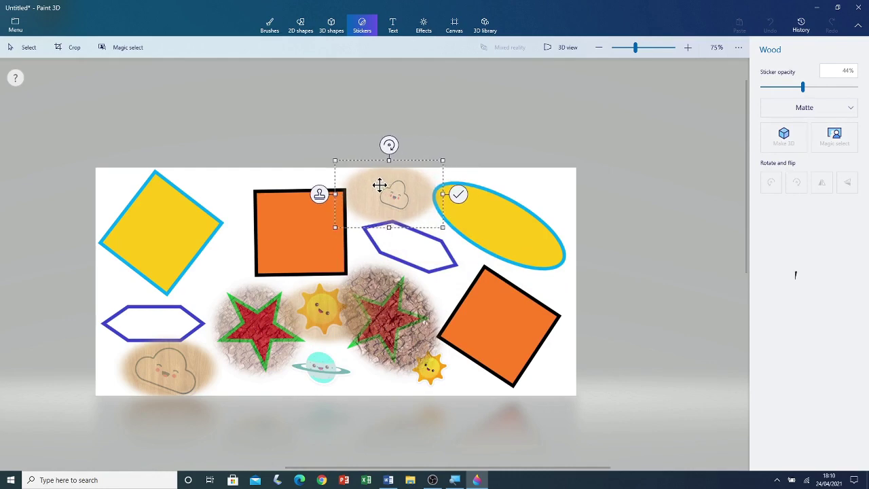
left_click(459, 197)
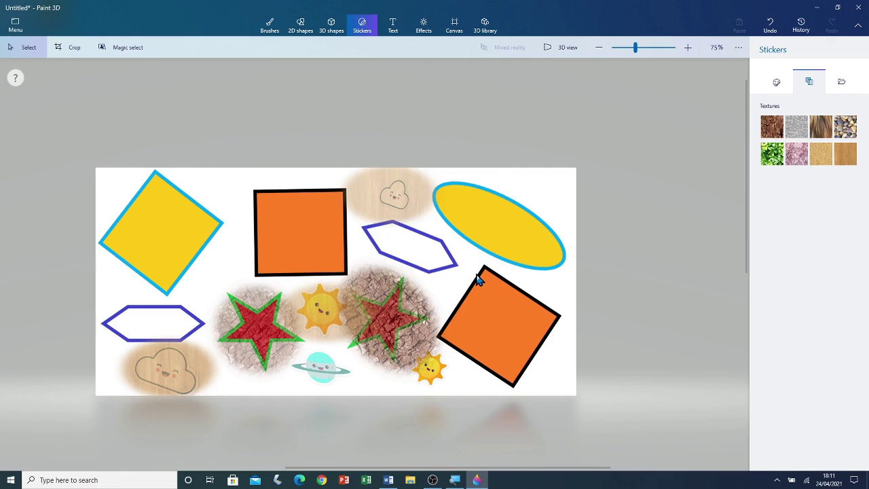
Switch to the text options.
left_click(393, 26)
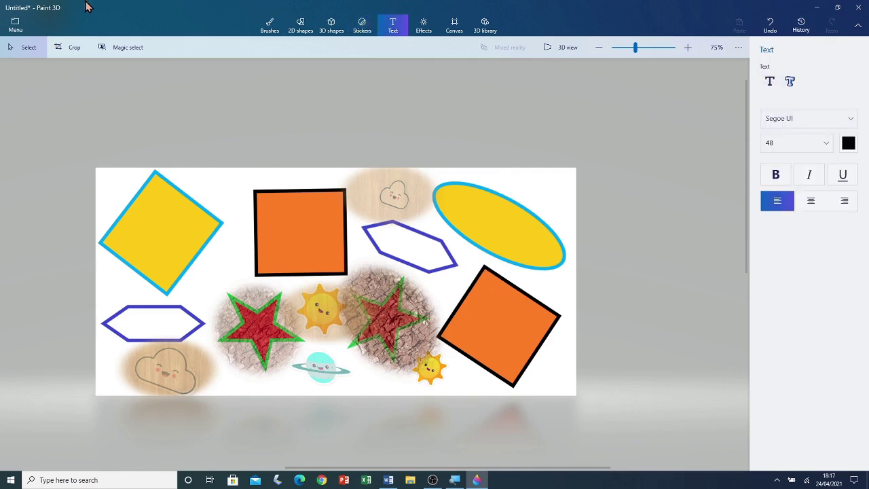
Save the drawing in the This PC Documents folder as a 2D PNG named "Sample FIle 2".
left_click(16, 24)
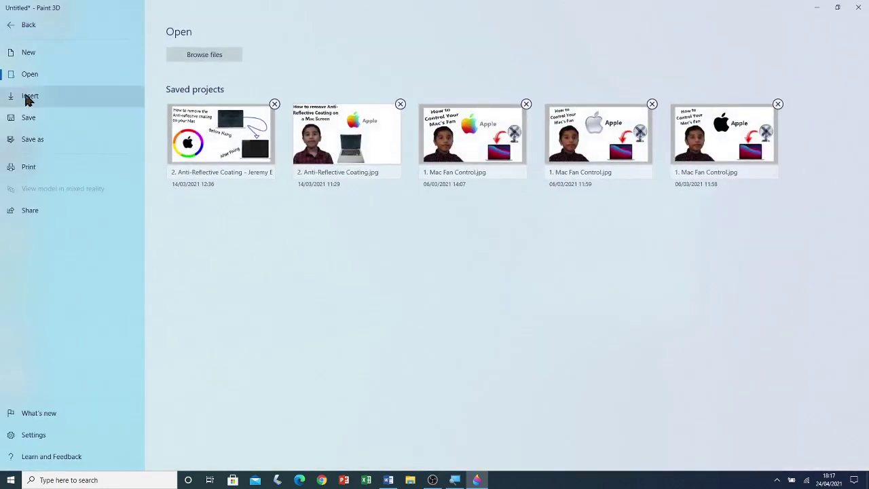
left_click(28, 119)
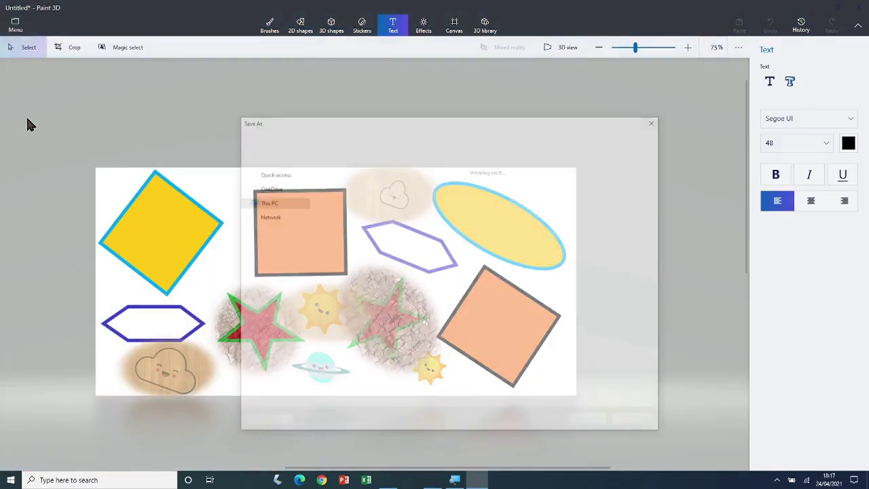
left_click(271, 205)
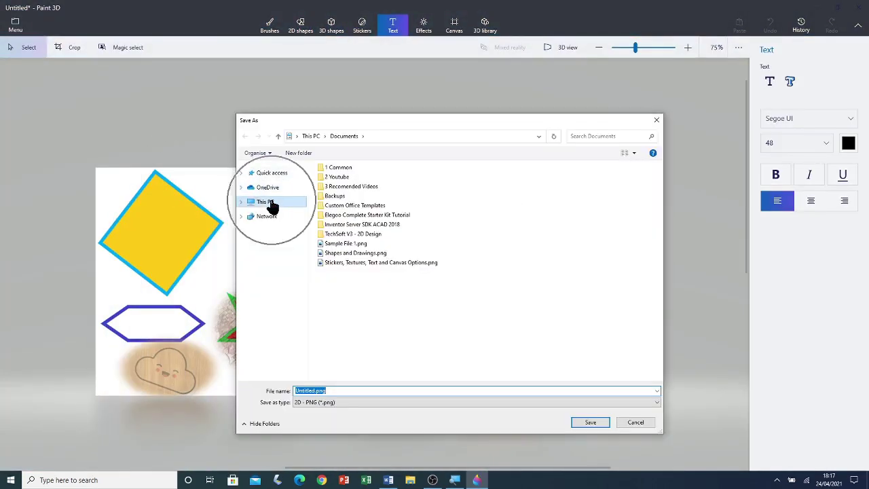
double_click(571, 190)
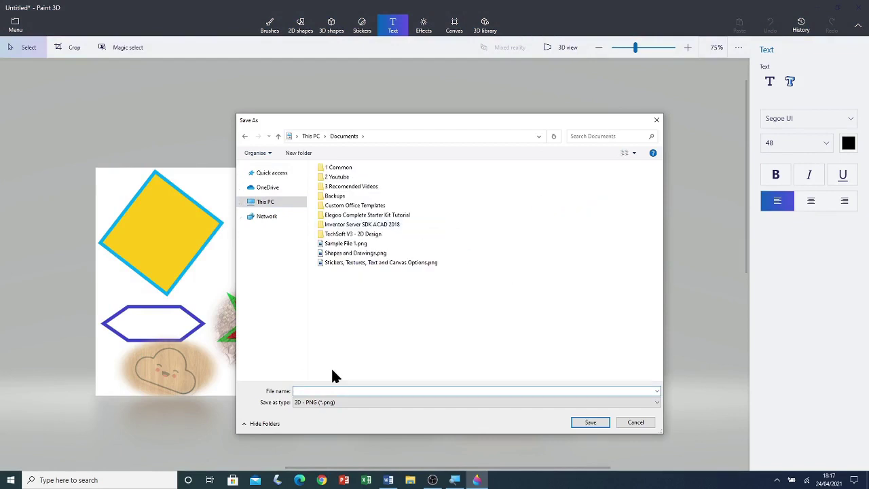
type("Samp")
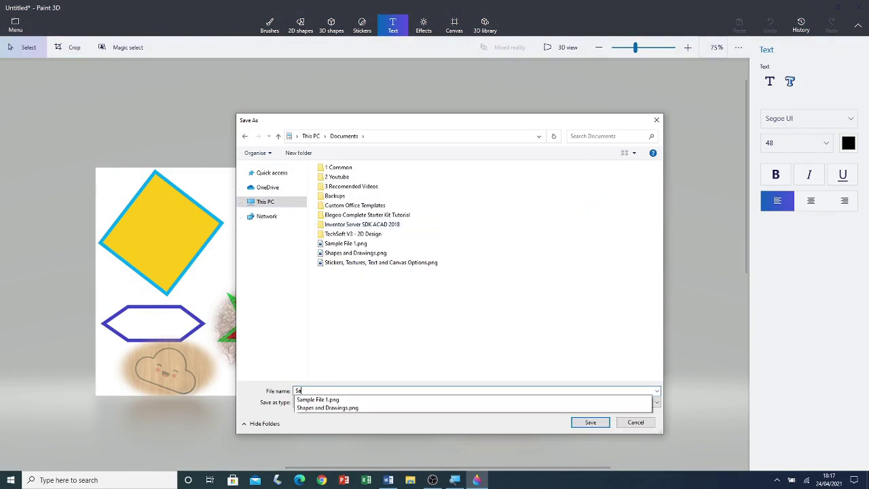
type("le File")
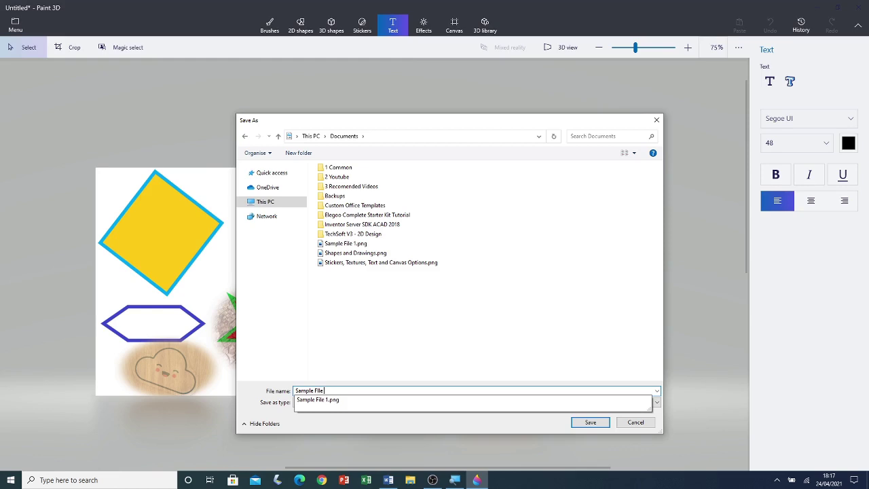
type(" 2")
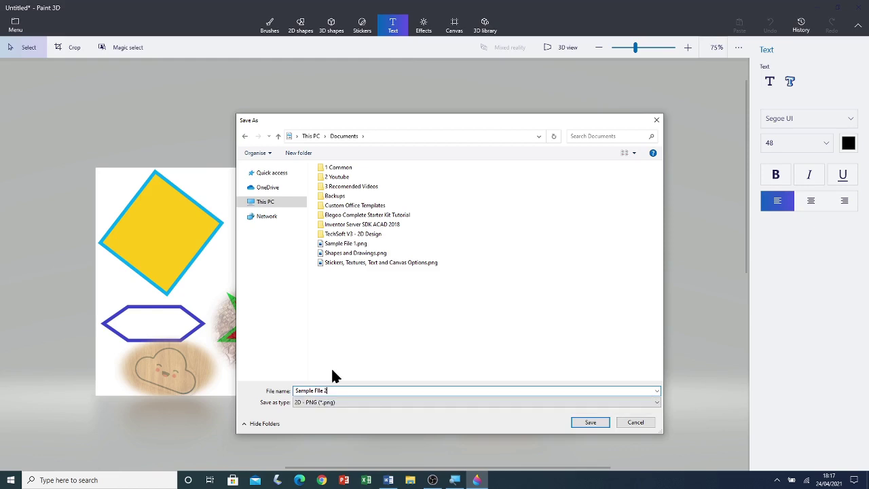
left_click(590, 422)
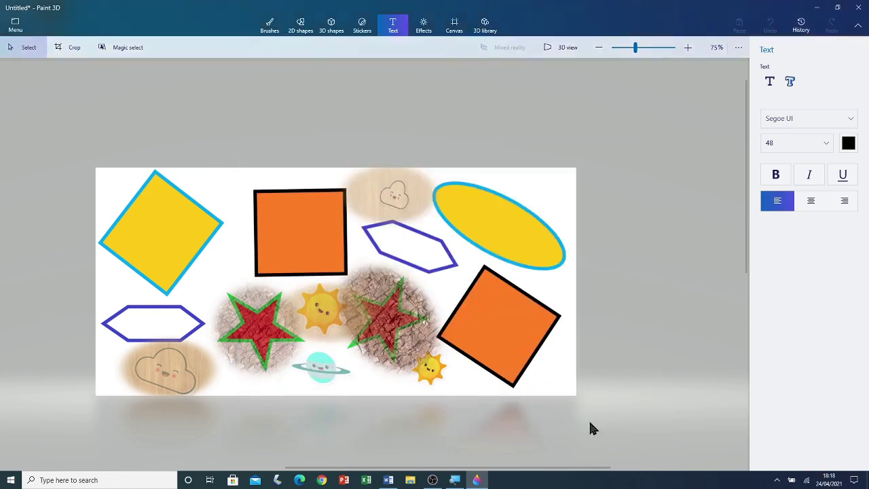
scroll(504, 367, "up", 2, "ctrl")
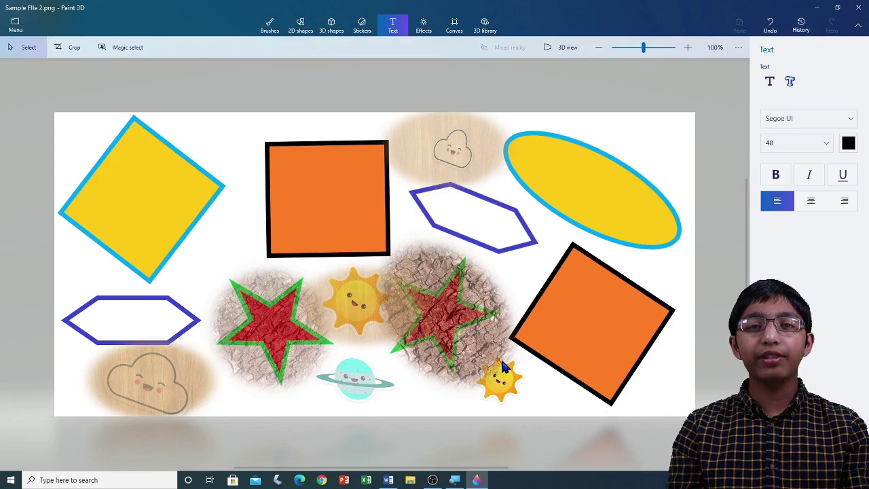